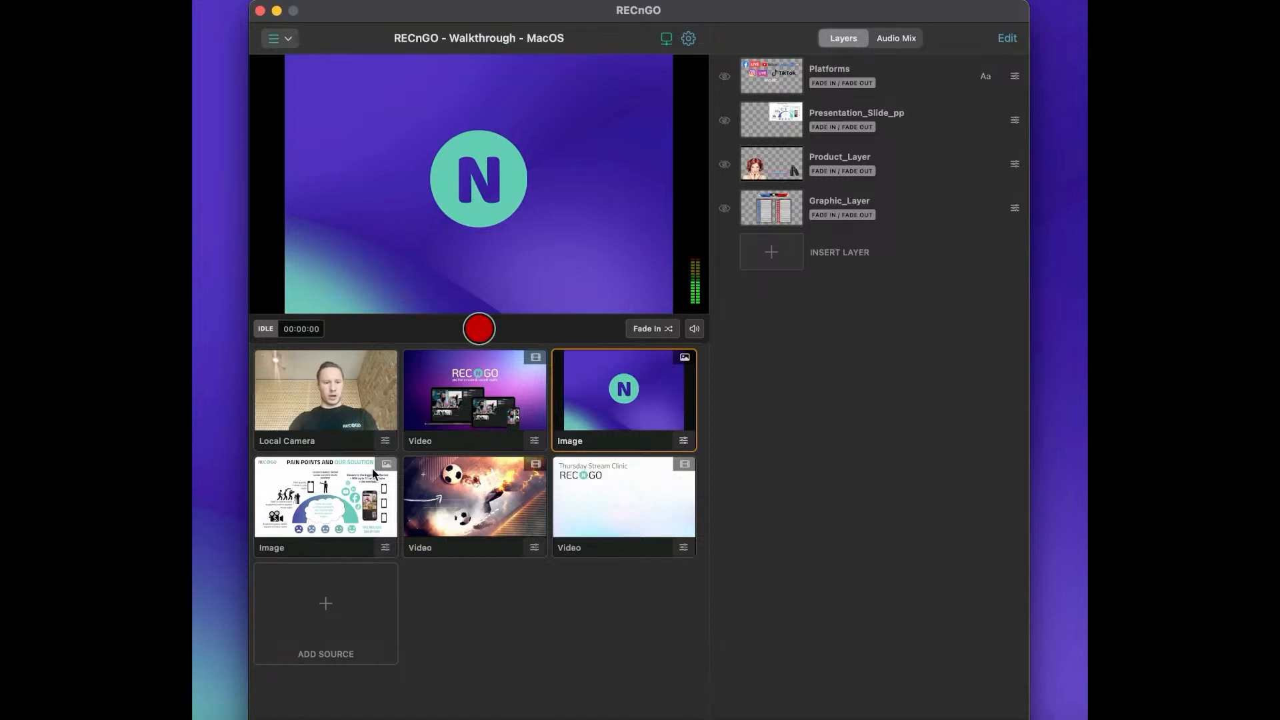
# Switch the live output to the Local Camera and add the iPhone as a remote source.
pyautogui.click(353, 405)
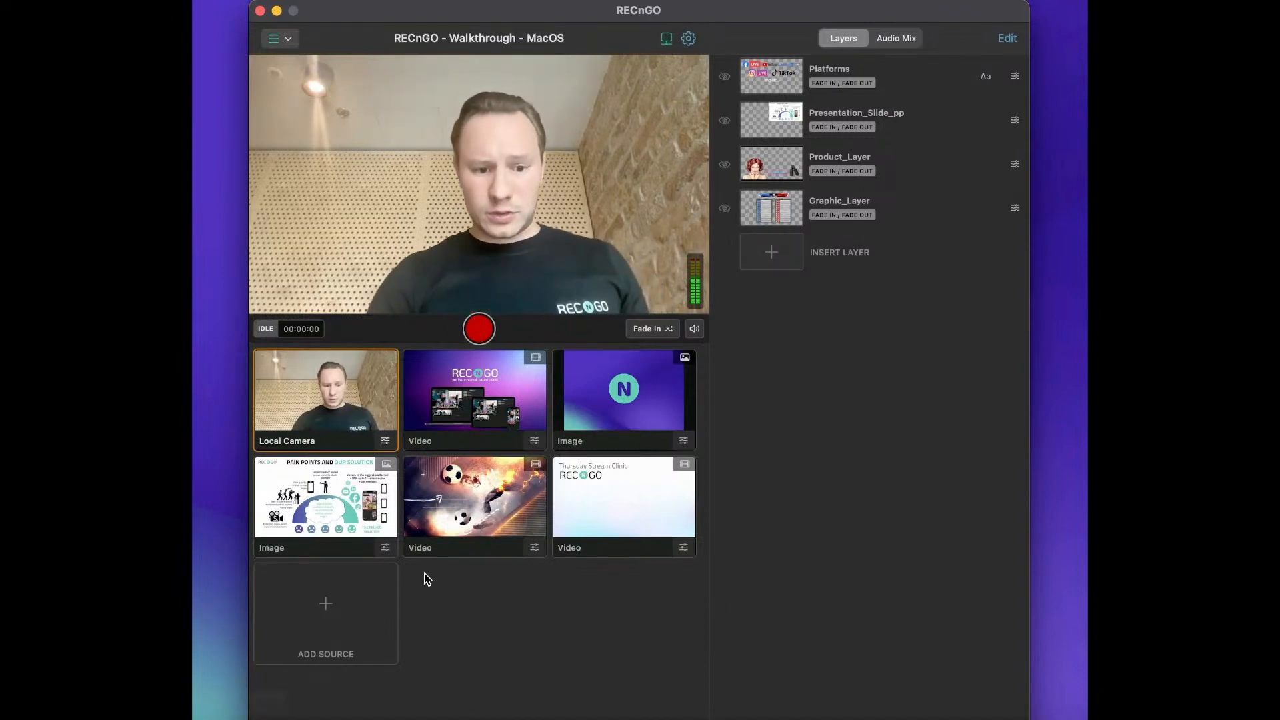
pyautogui.click(311, 591)
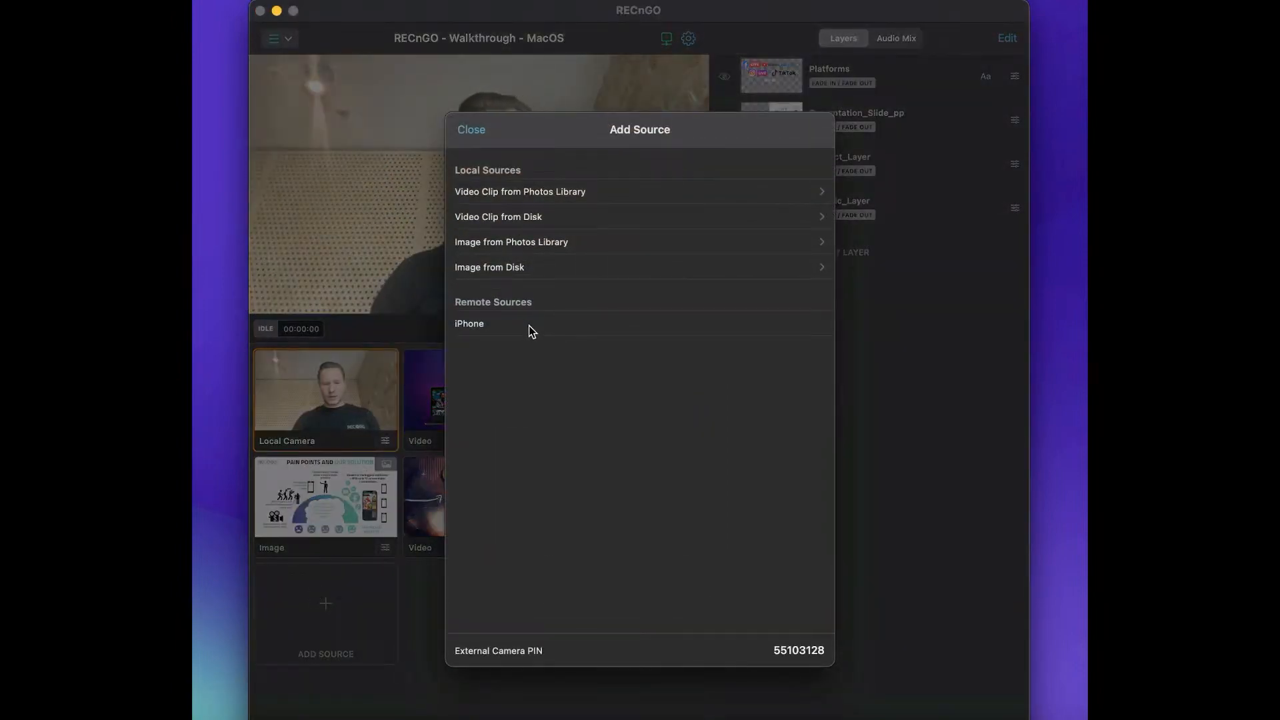
pyautogui.press('Escape')
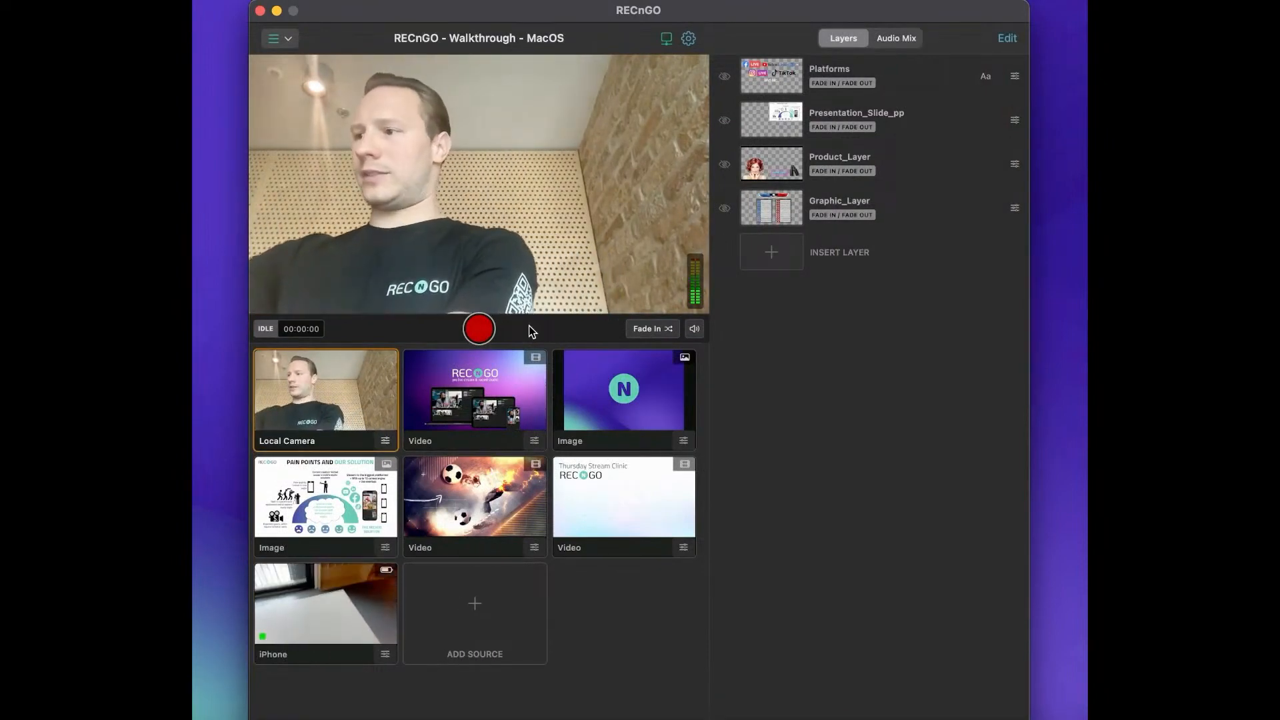
# Put the iPhone source live and set its camera source to Front Camera.
pyautogui.click(344, 615)
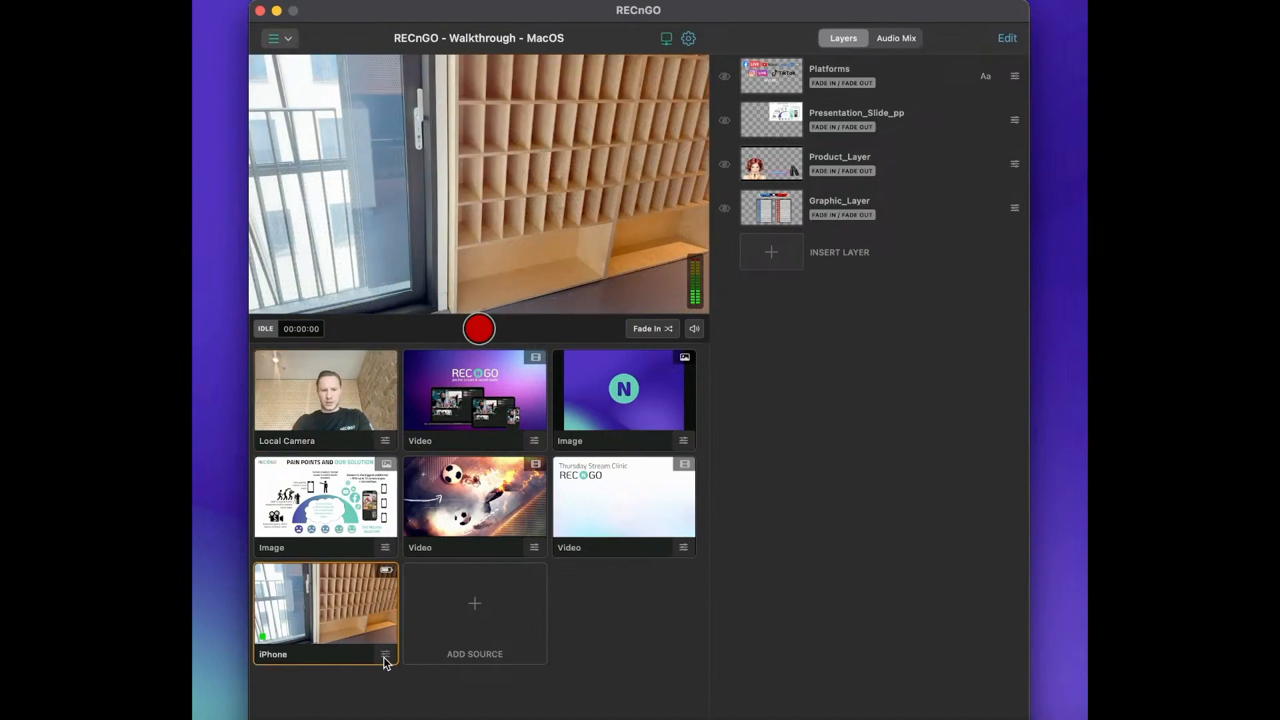
pyautogui.click(384, 655)
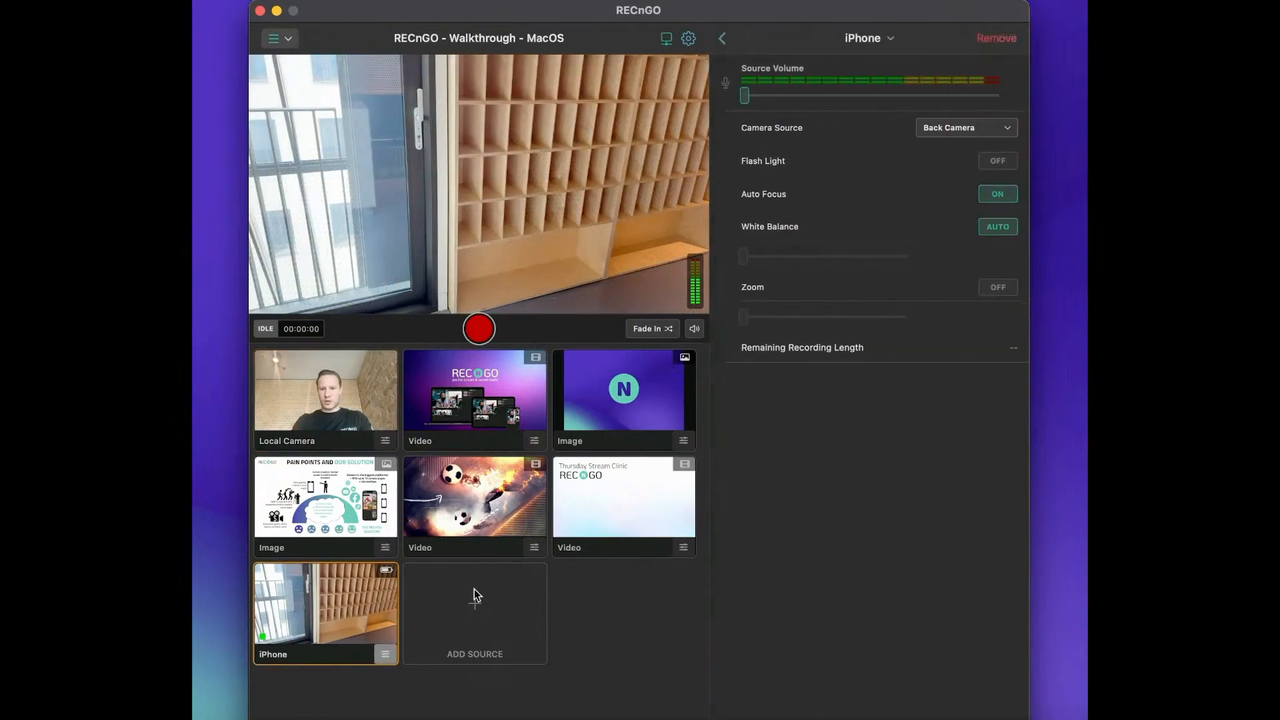
pyautogui.click(981, 134)
pyautogui.click(979, 165)
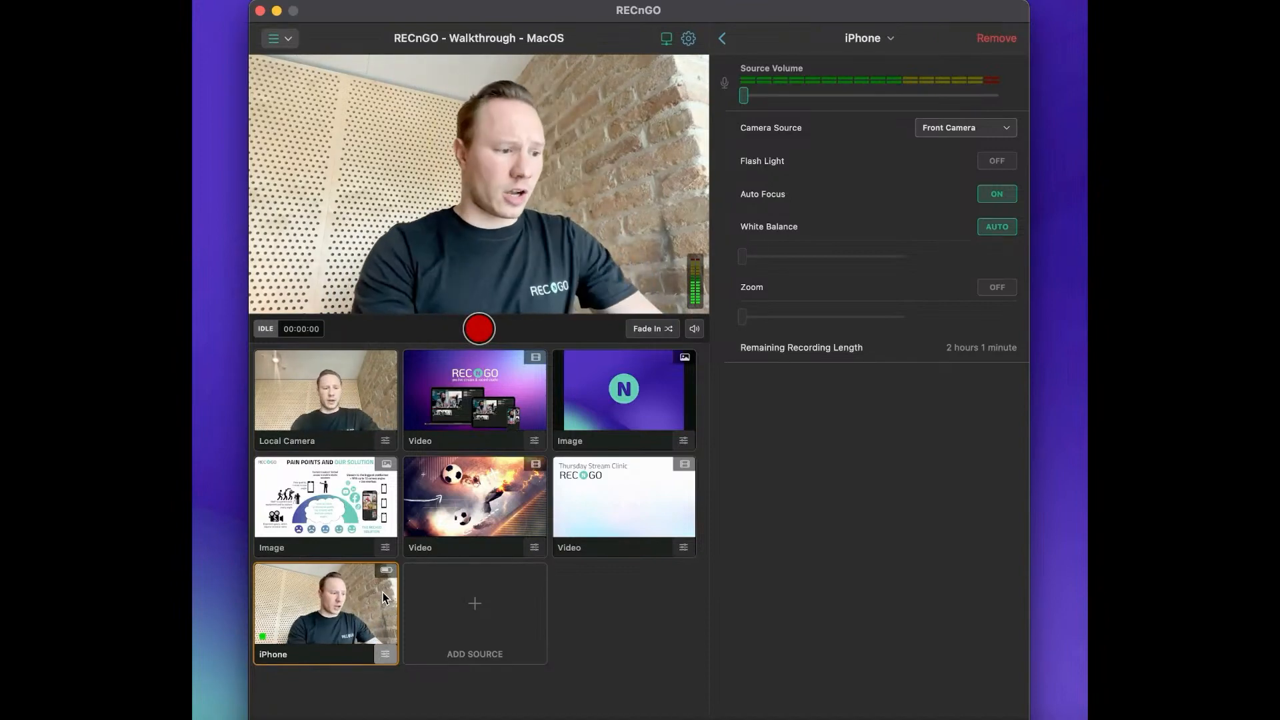
# Switch the live output to the Local Camera, the N logo image and the Pain Points slide in turn.
pyautogui.click(331, 409)
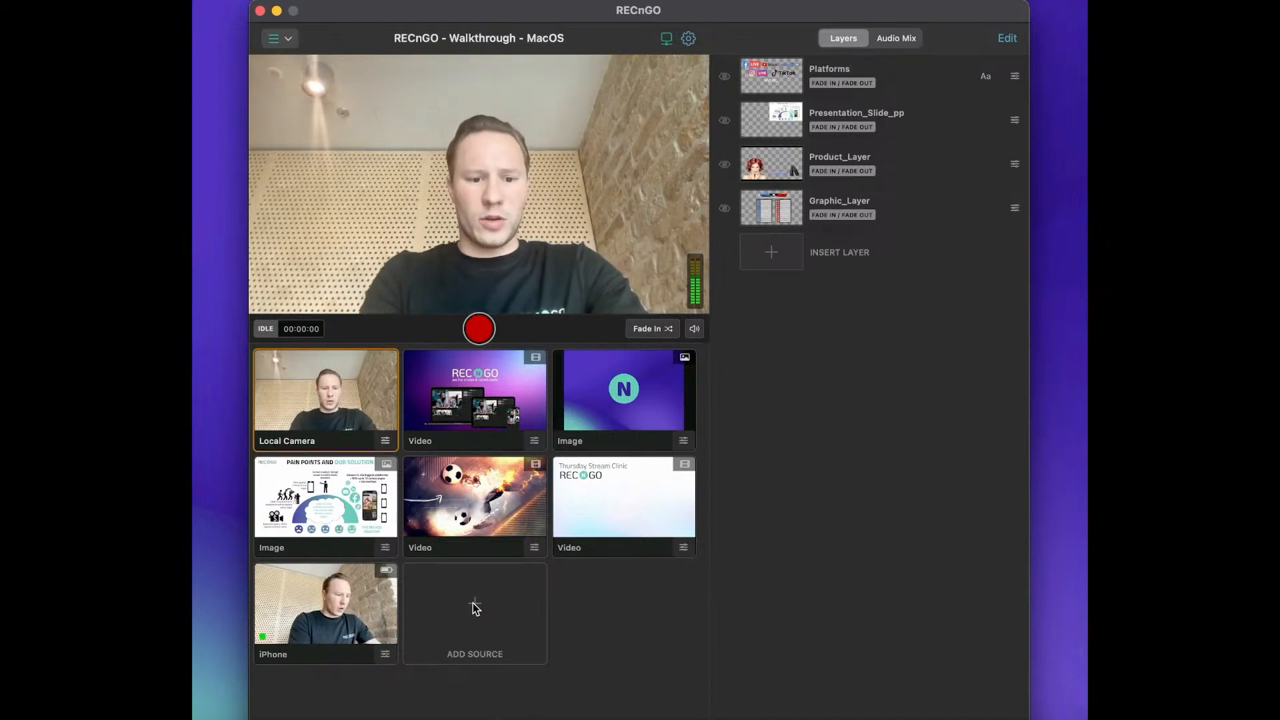
pyautogui.click(627, 418)
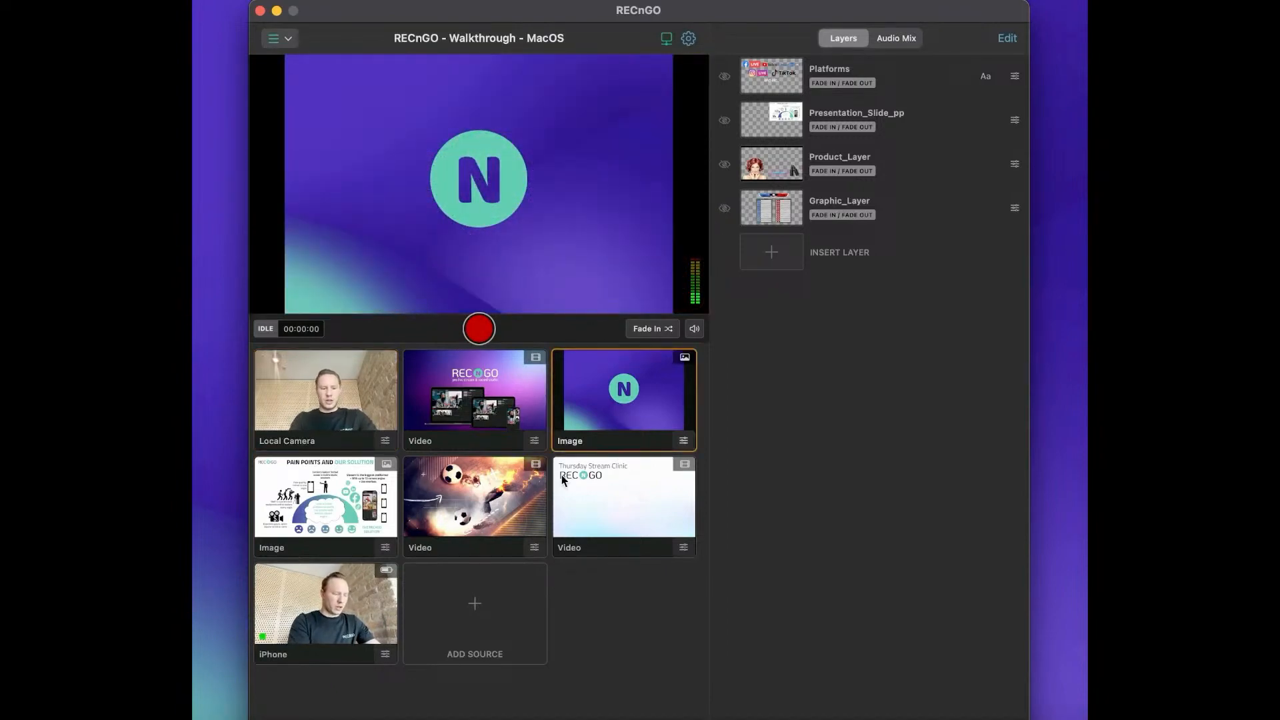
pyautogui.click(346, 520)
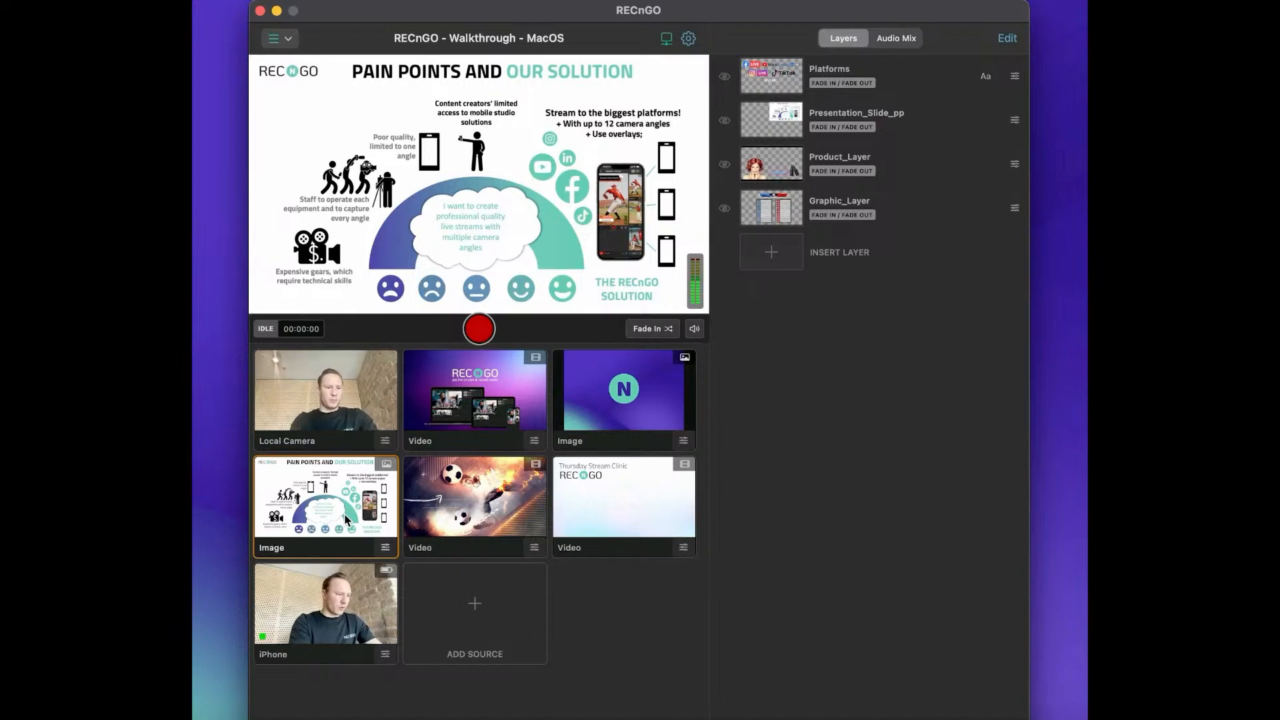
# Put the football video live and view its source settings.
pyautogui.click(489, 507)
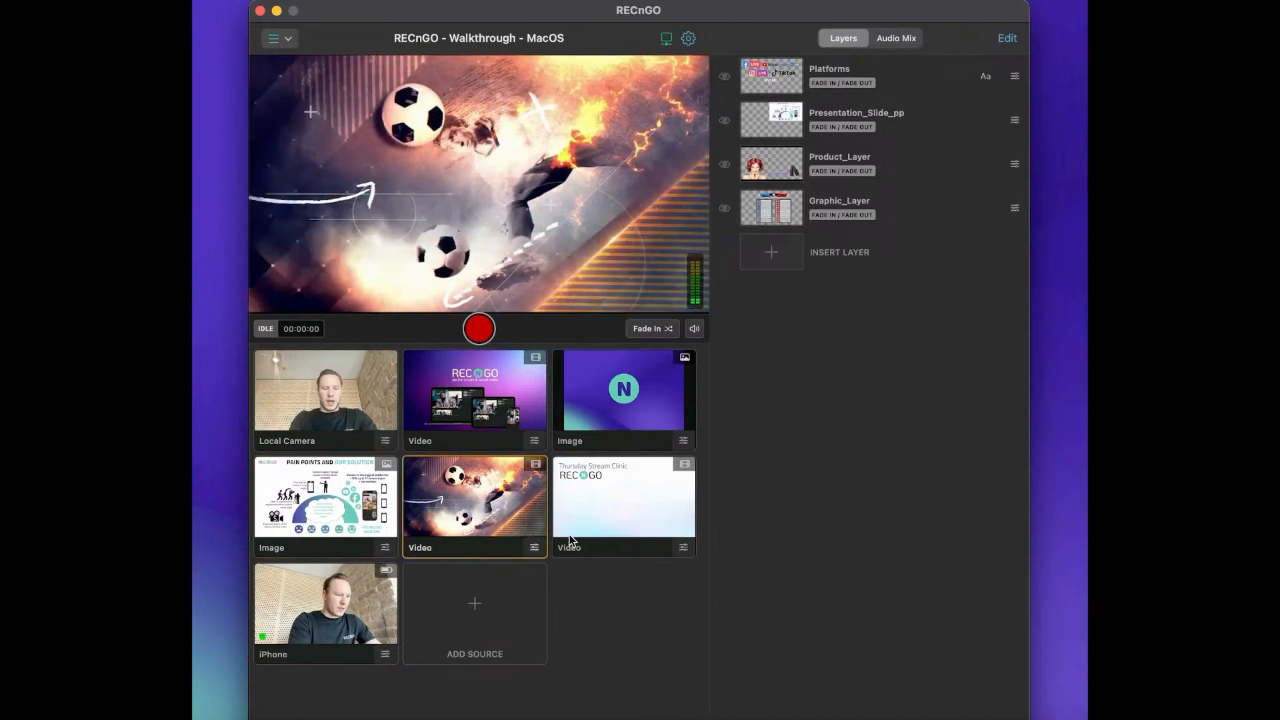
pyautogui.click(534, 547)
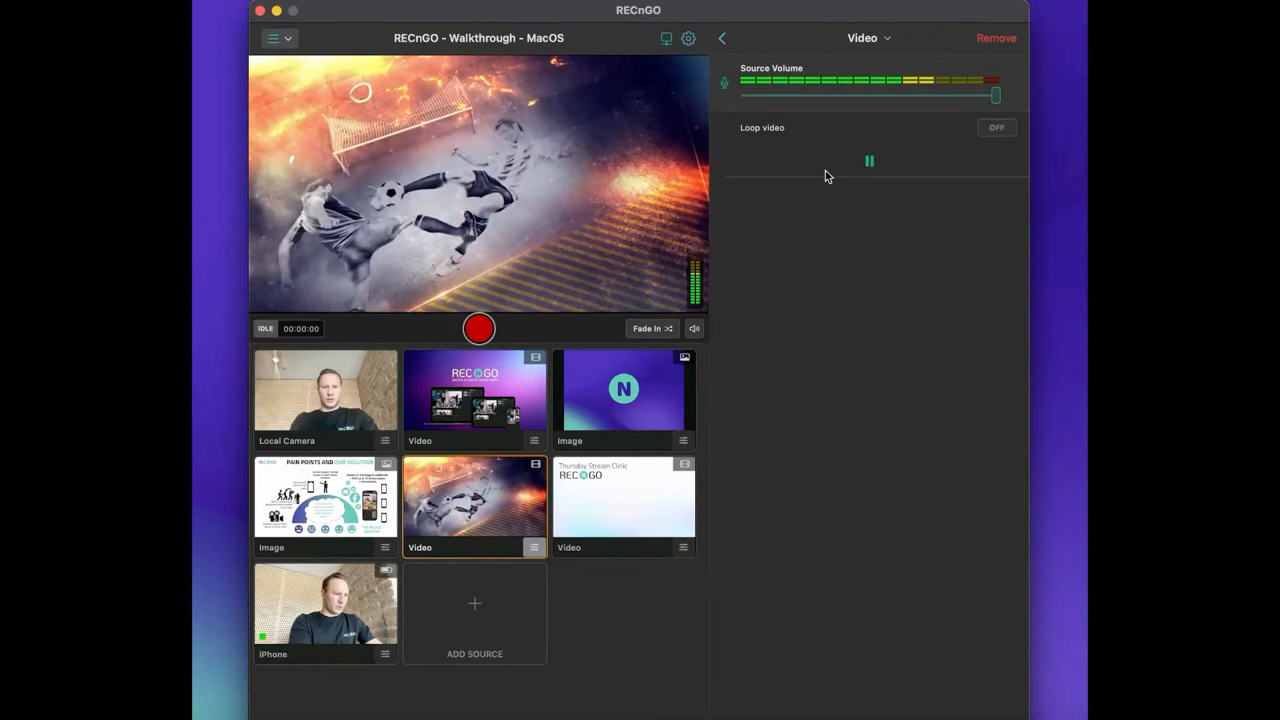
pyautogui.click(722, 38)
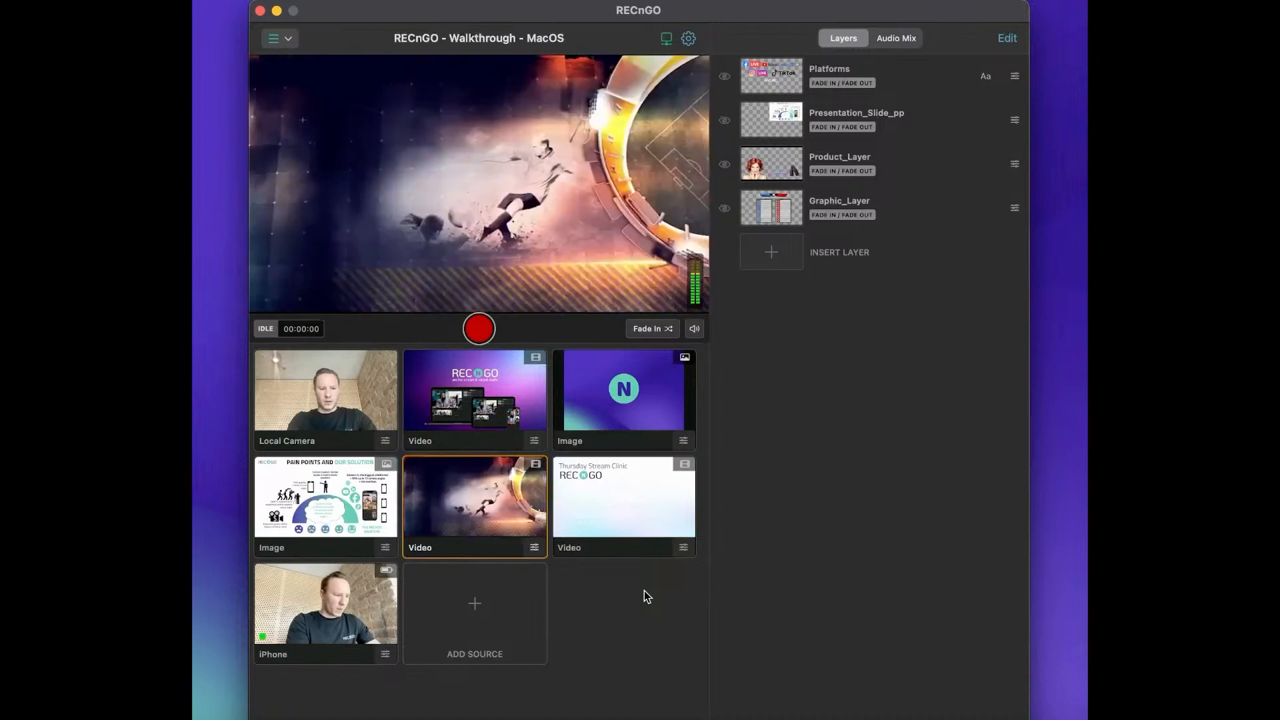
# Return the live output to the Local Camera and view the source types available for adding.
pyautogui.click(345, 408)
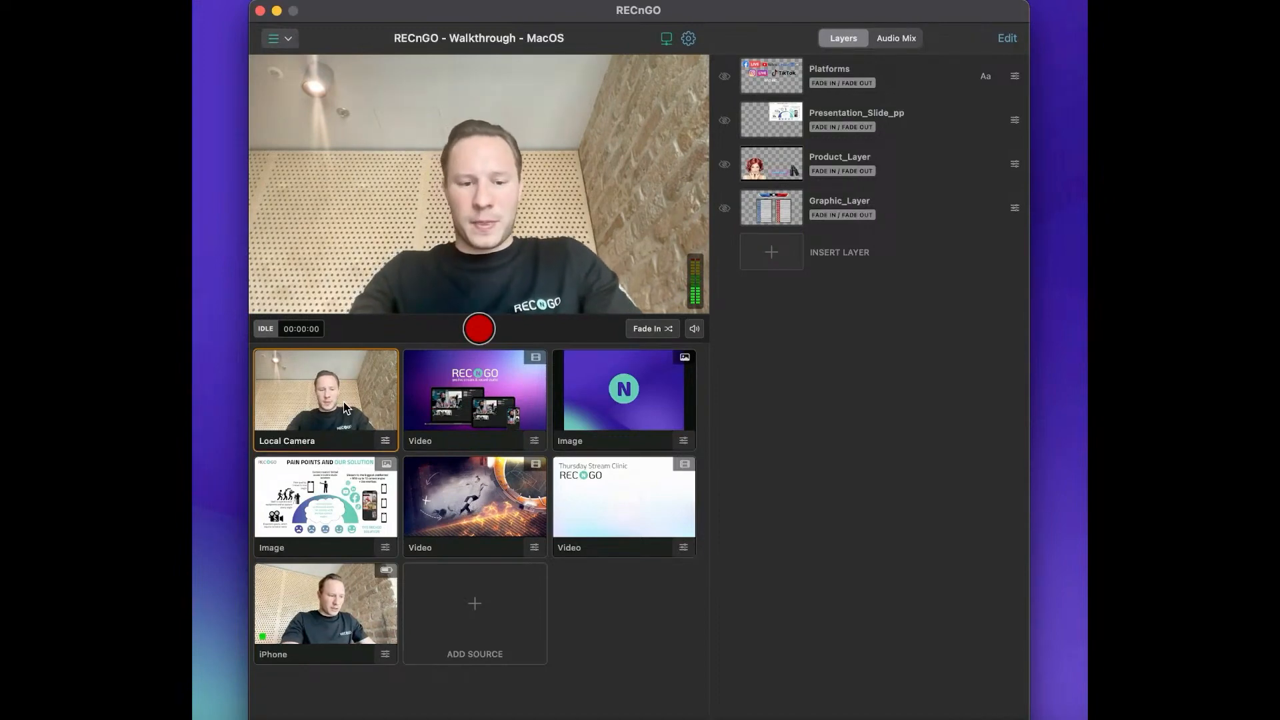
pyautogui.click(482, 593)
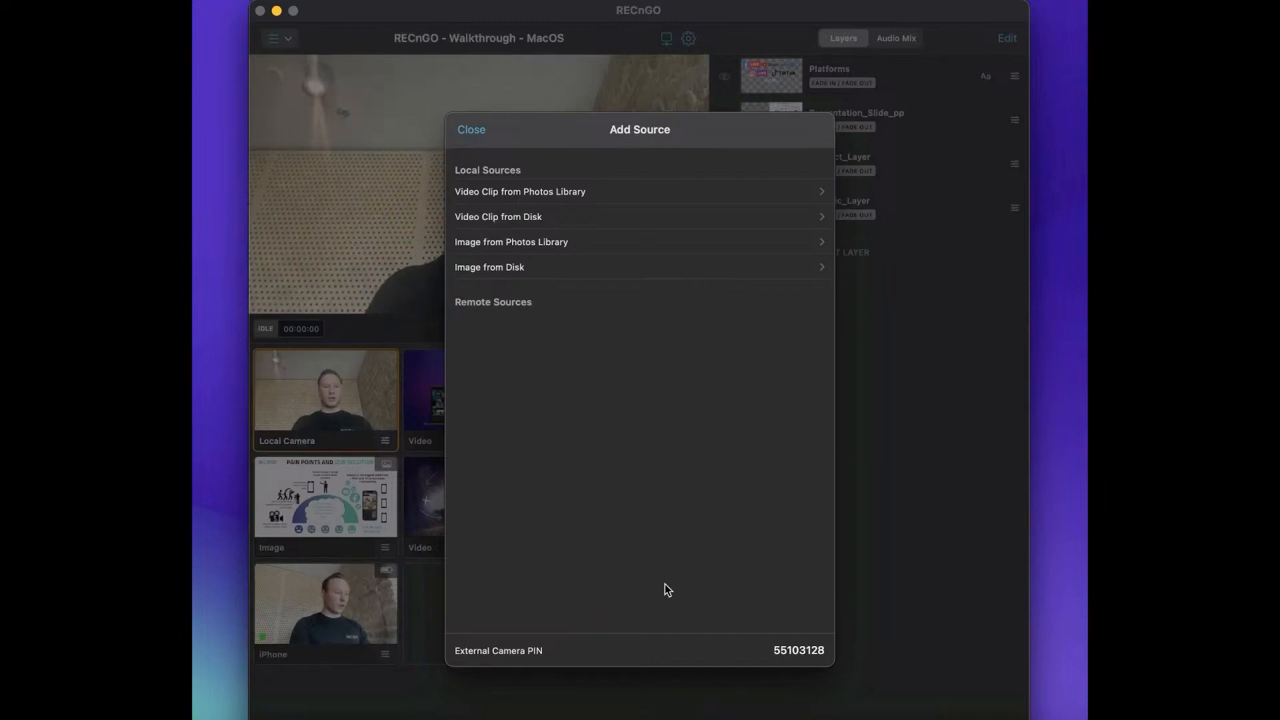
pyautogui.click(480, 132)
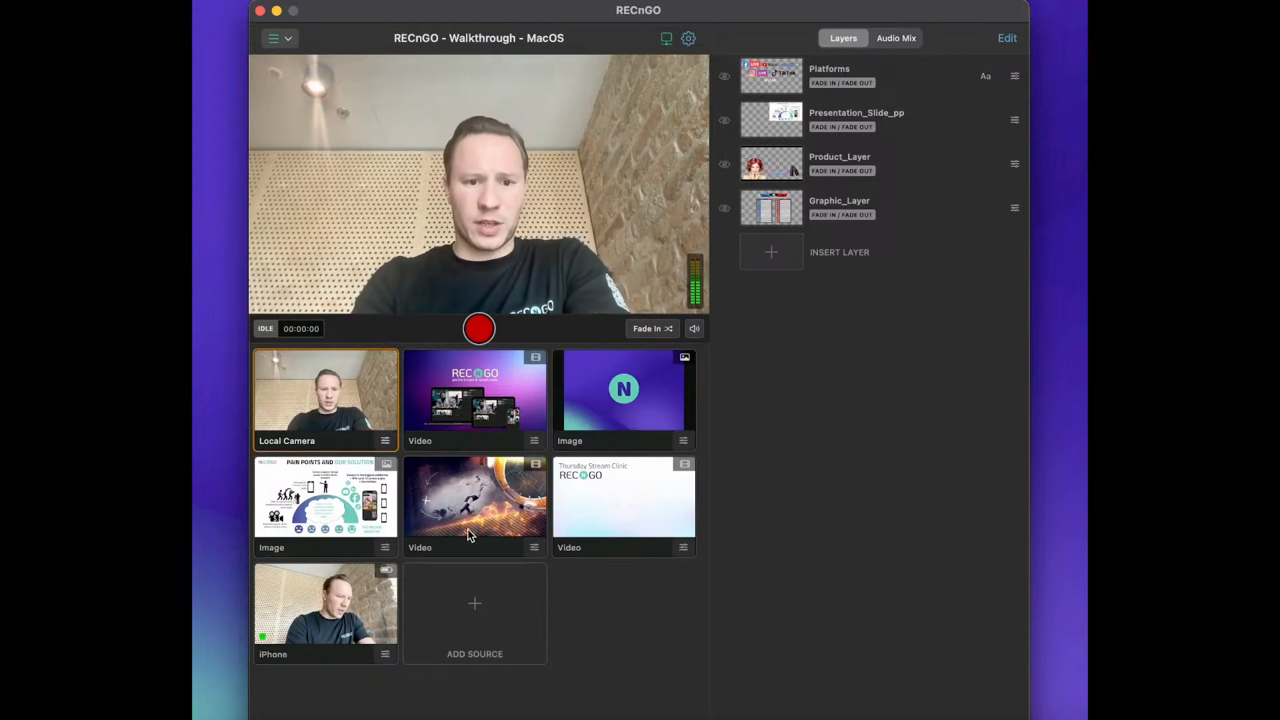
# Show and hide the Graphic_Layer overlay and the Presentation_Slide_pp overlay over the Local Camera.
pyautogui.click(915, 212)
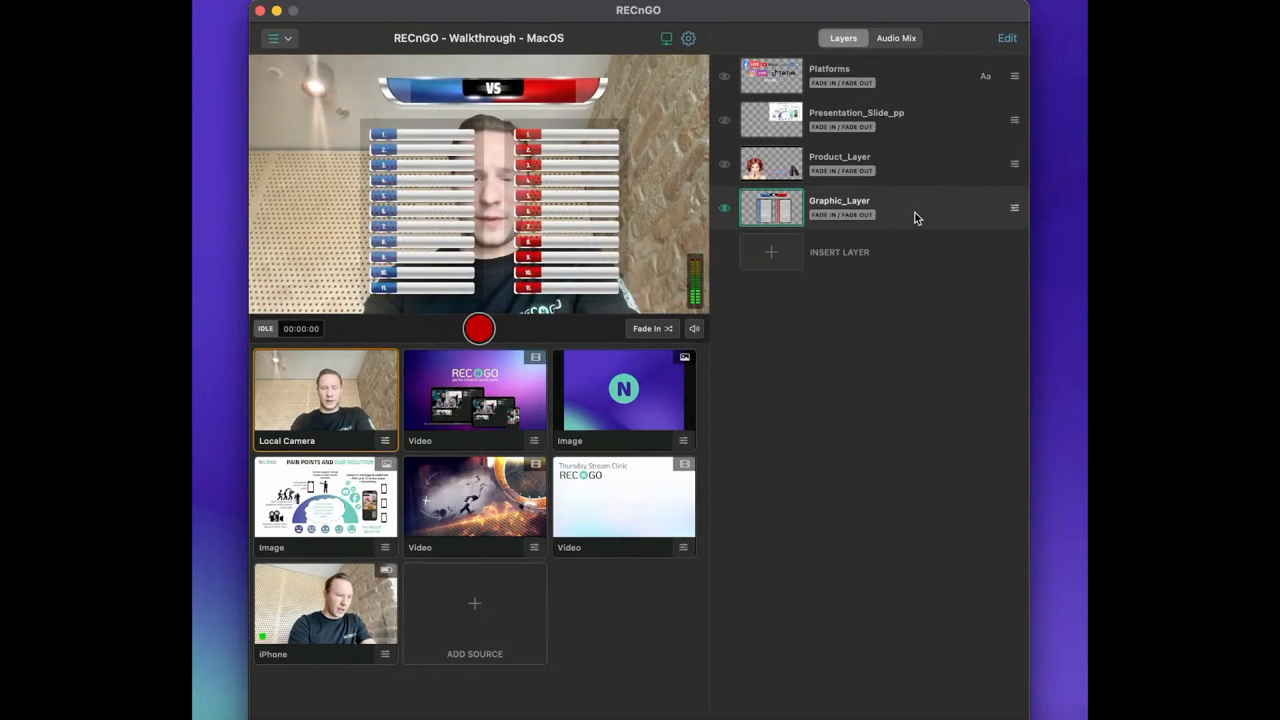
pyautogui.click(915, 212)
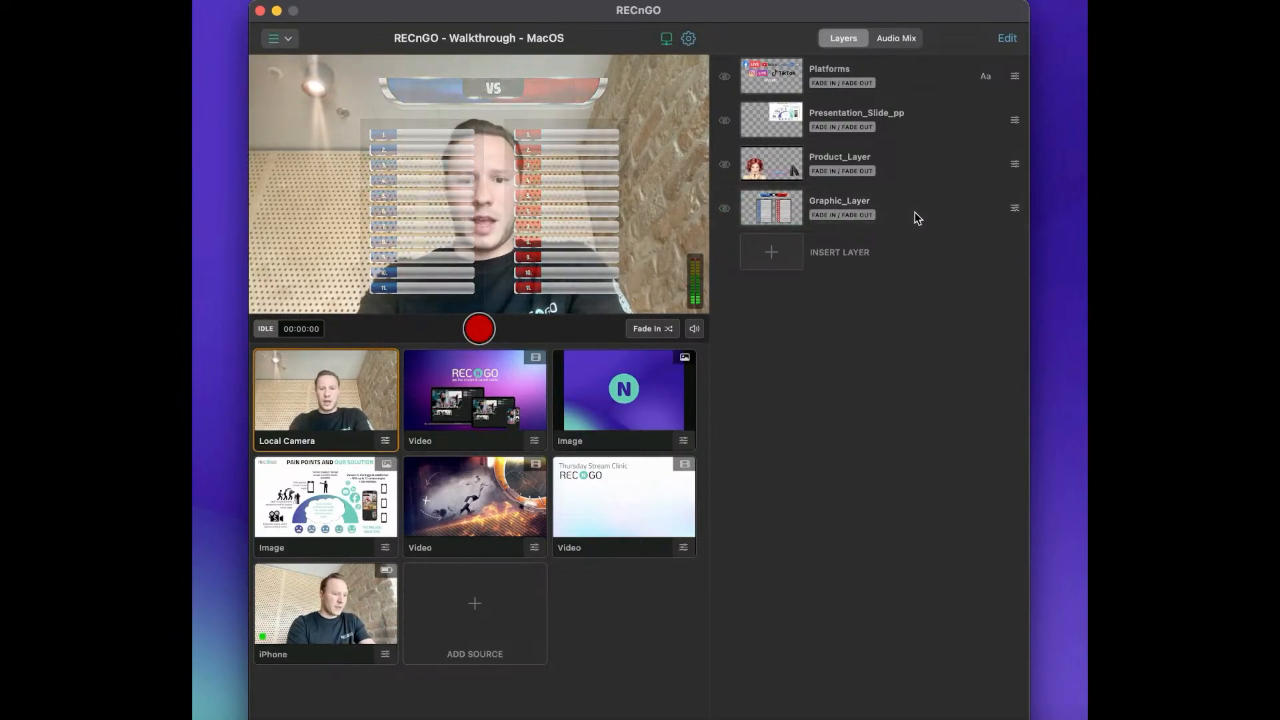
pyautogui.click(932, 131)
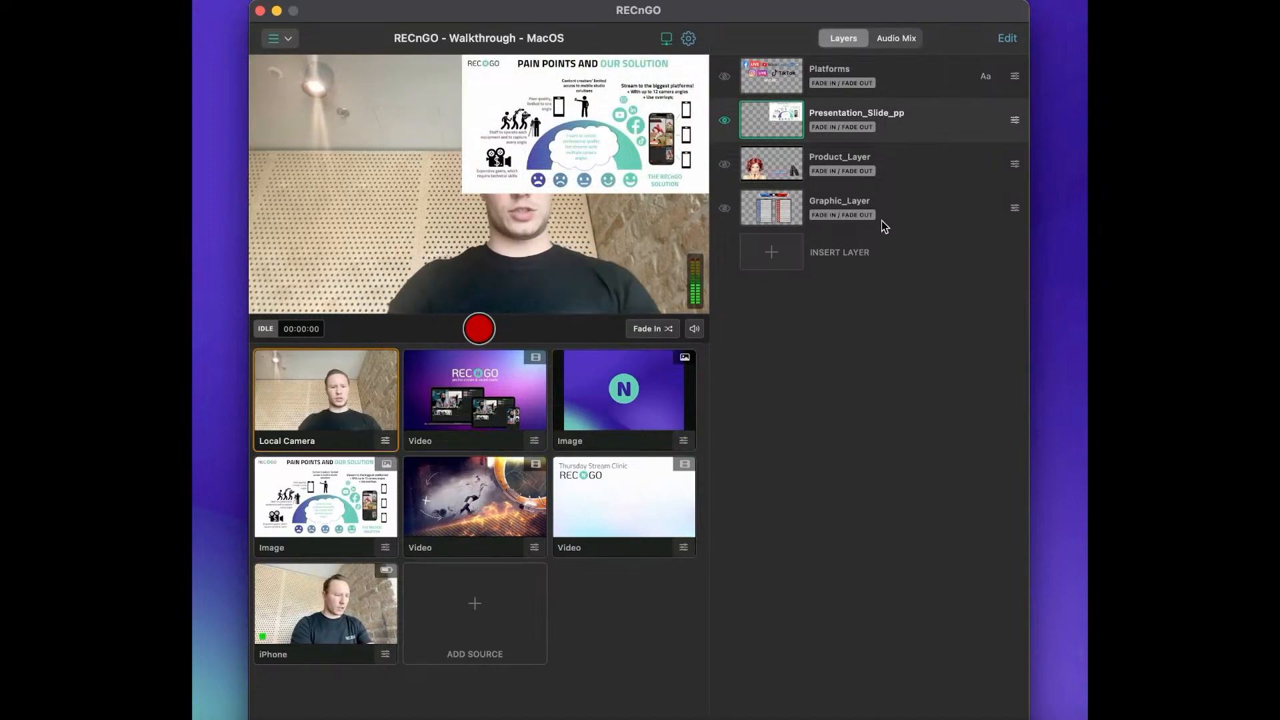
pyautogui.click(948, 115)
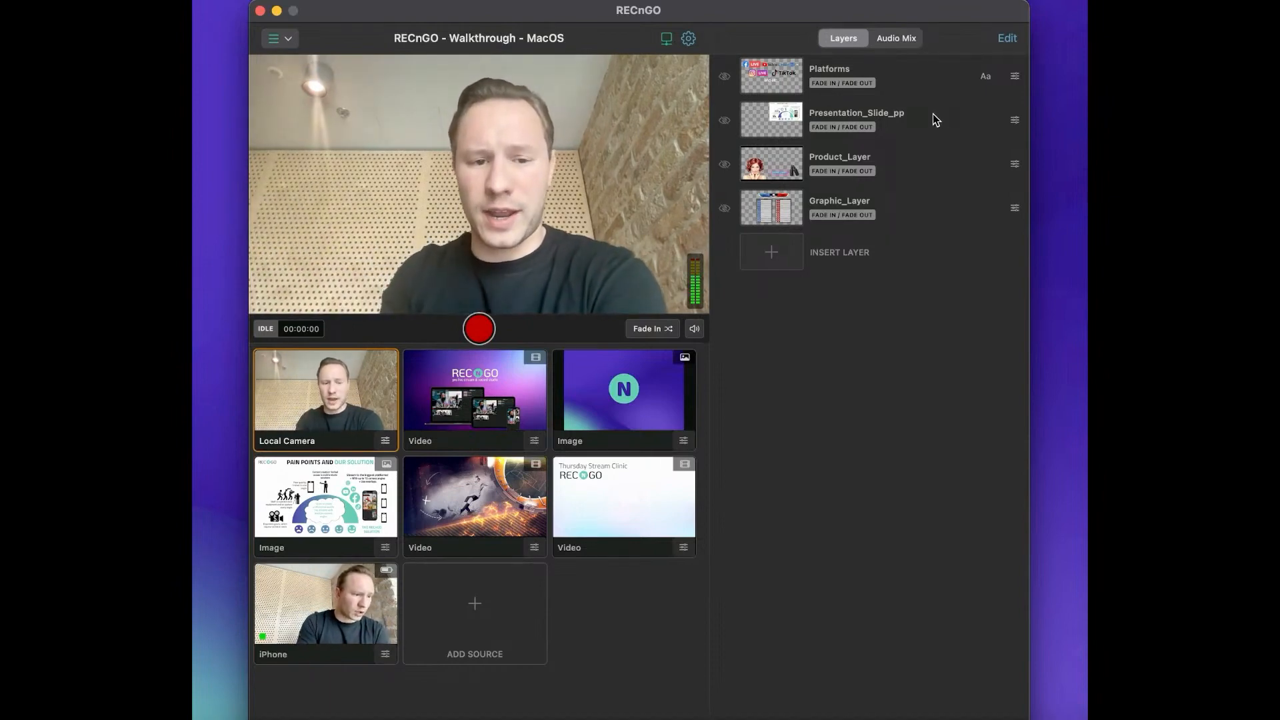
# Switch the live output to the full-screen Pain Points slide and back to the Local Camera.
pyautogui.click(258, 539)
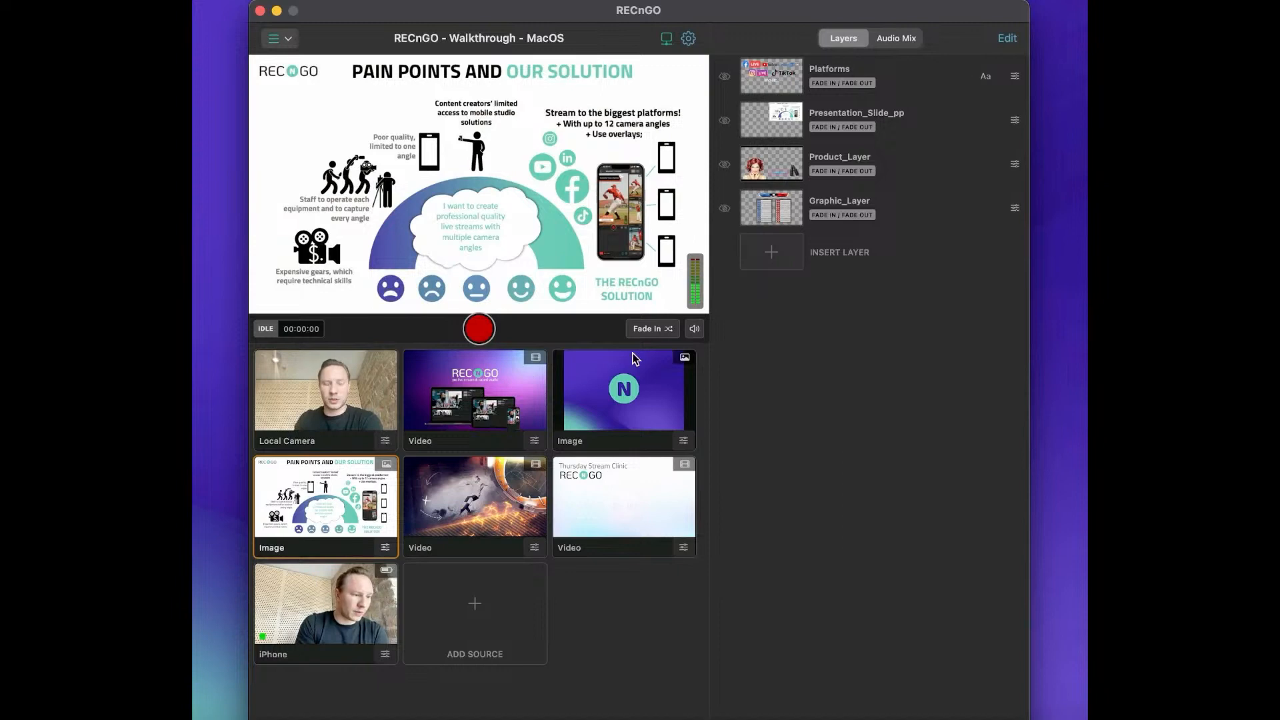
pyautogui.click(307, 410)
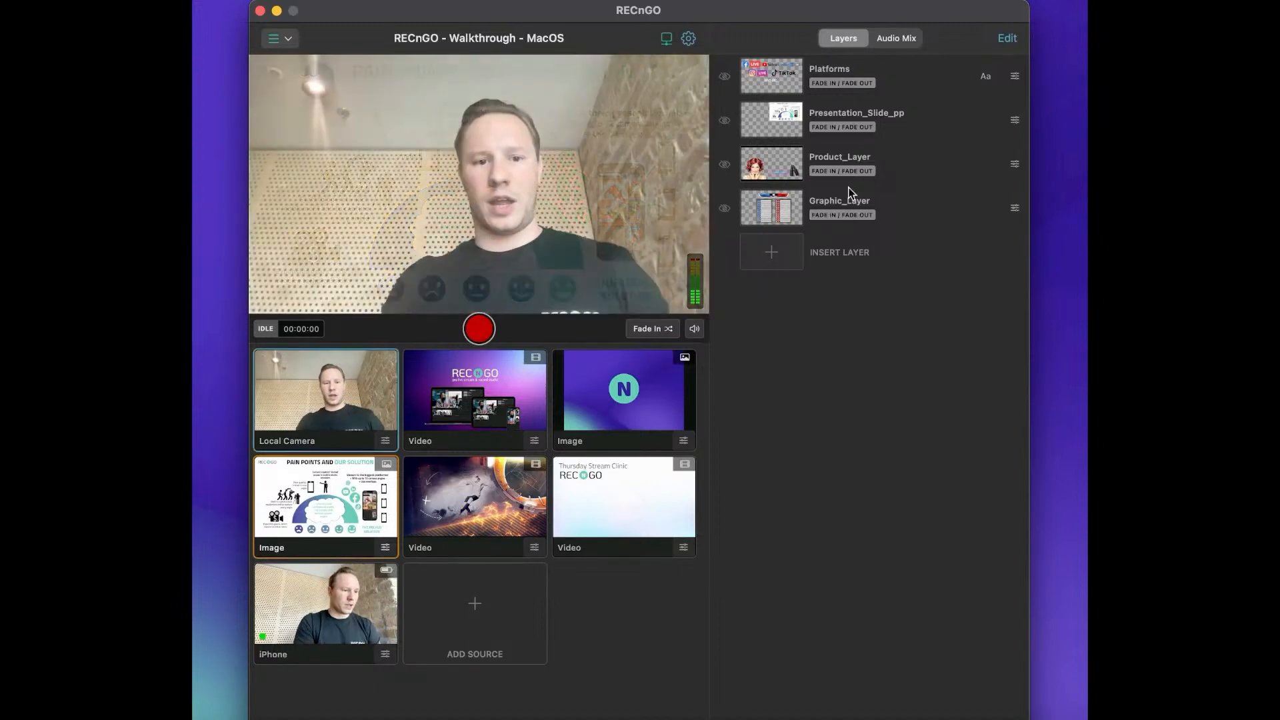
# Show and hide the Presentation_Slide_pp overlay again, and do the same with the Product_Layer overlay.
pyautogui.click(926, 120)
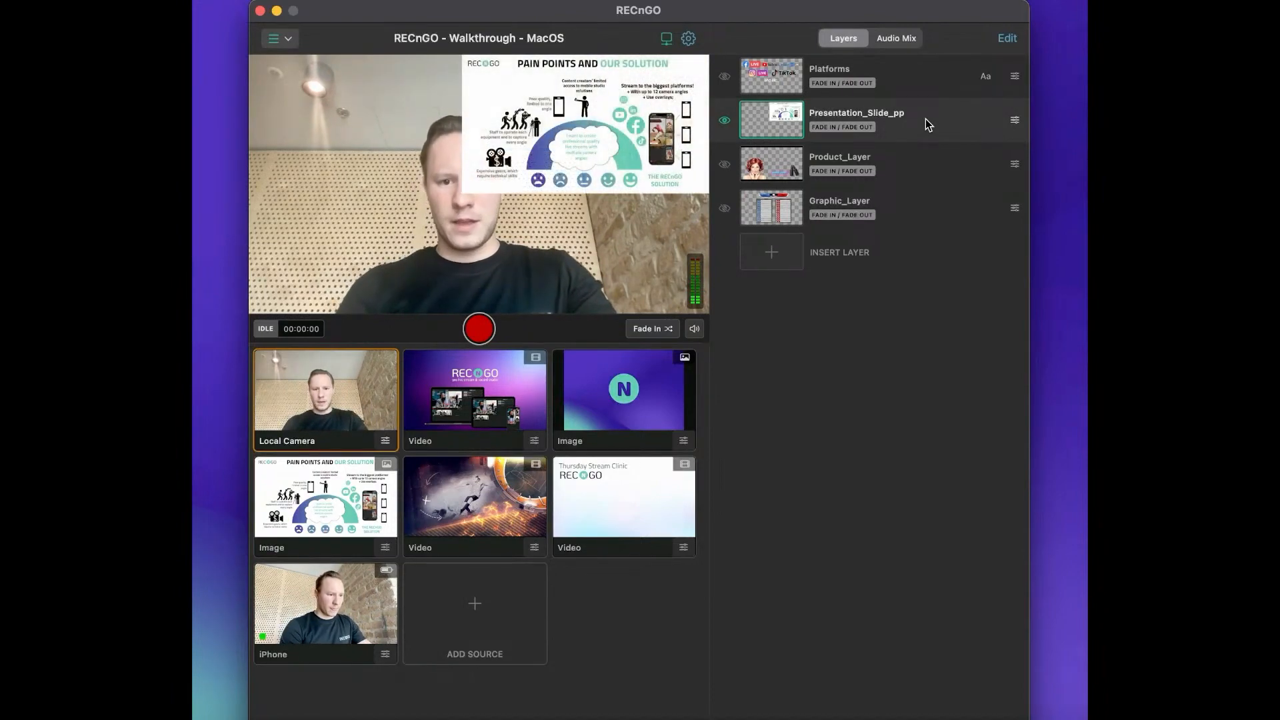
pyautogui.click(926, 118)
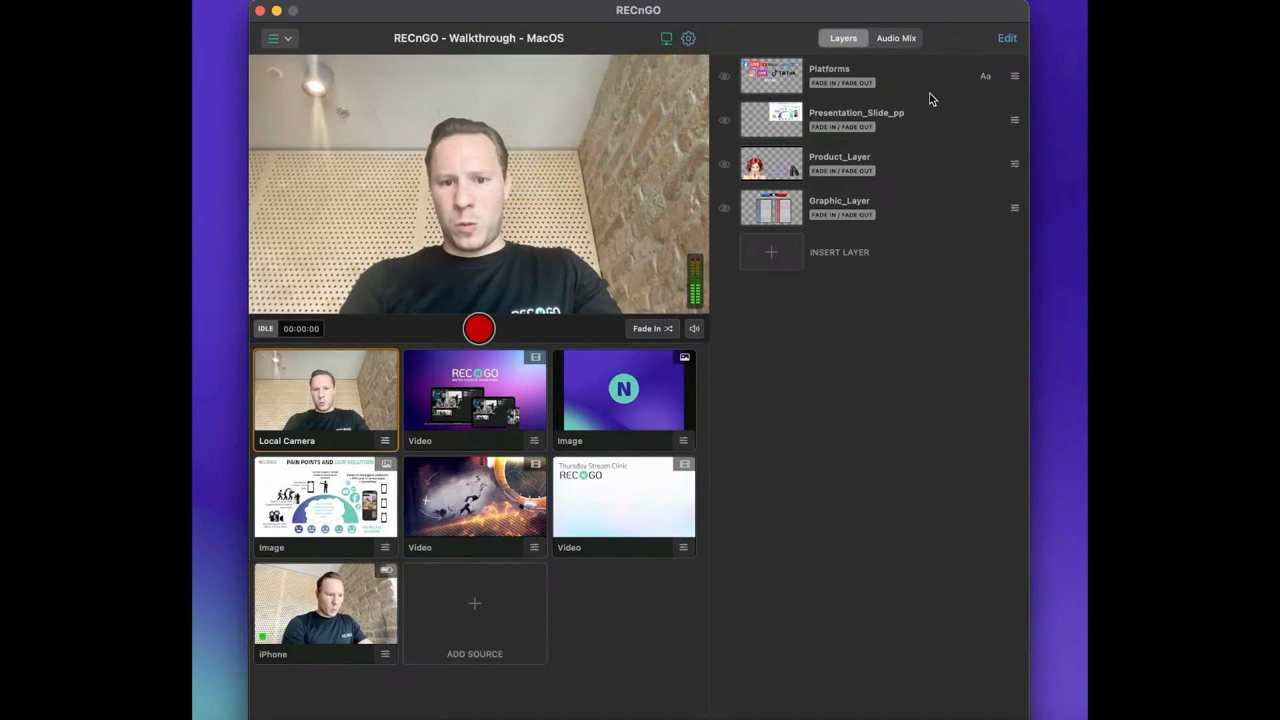
pyautogui.click(911, 162)
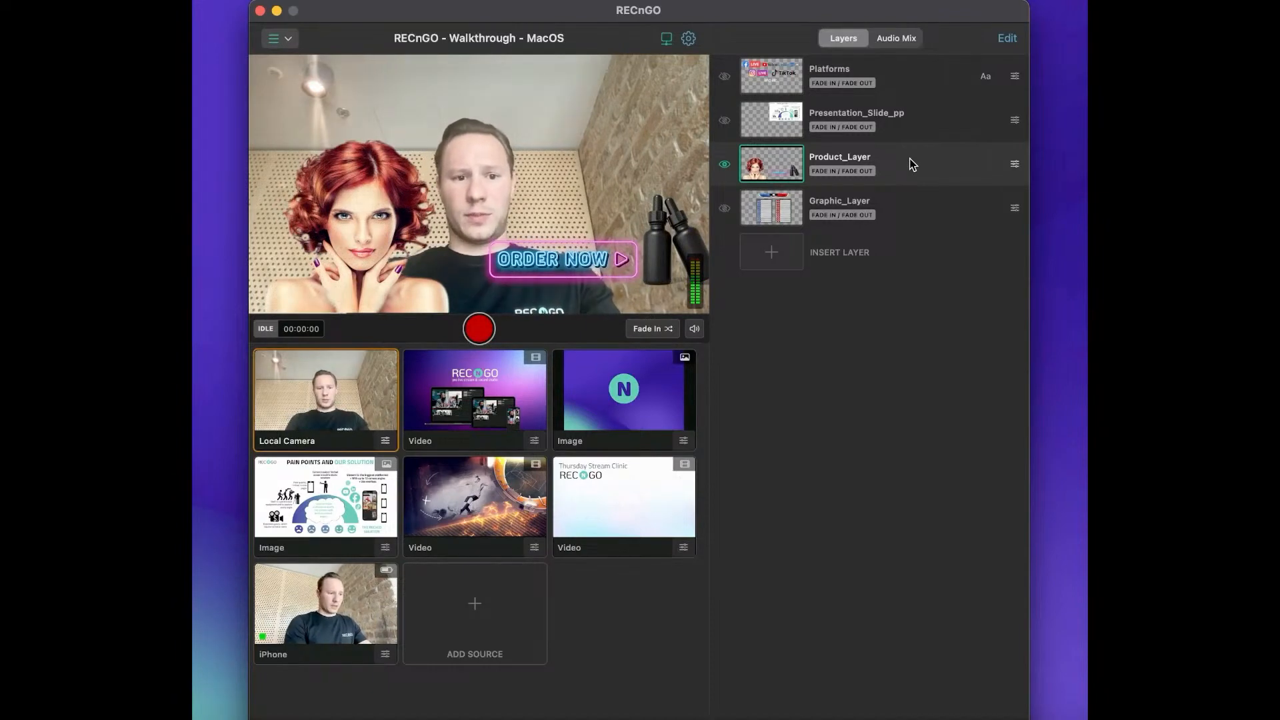
pyautogui.click(912, 162)
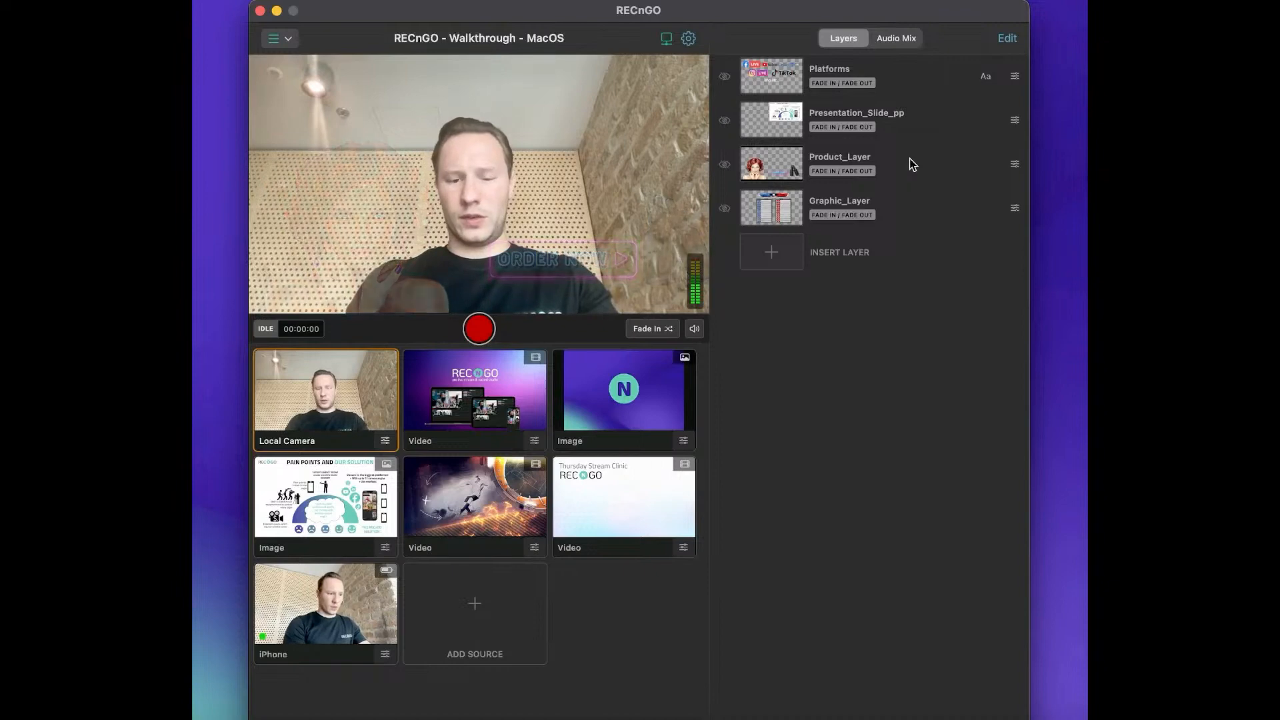
# Put the iPhone source live, mute the master microphone and turn on the iPhone's audio in the audio mix.
pyautogui.click(910, 40)
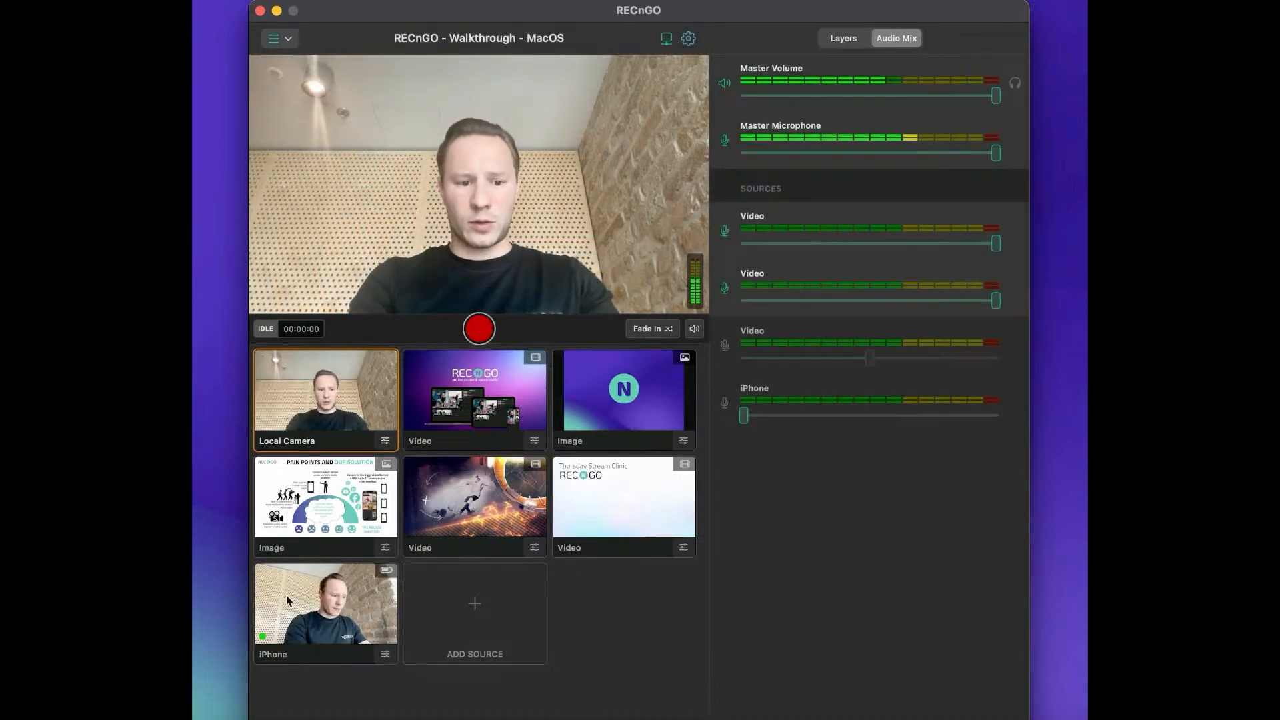
pyautogui.click(323, 613)
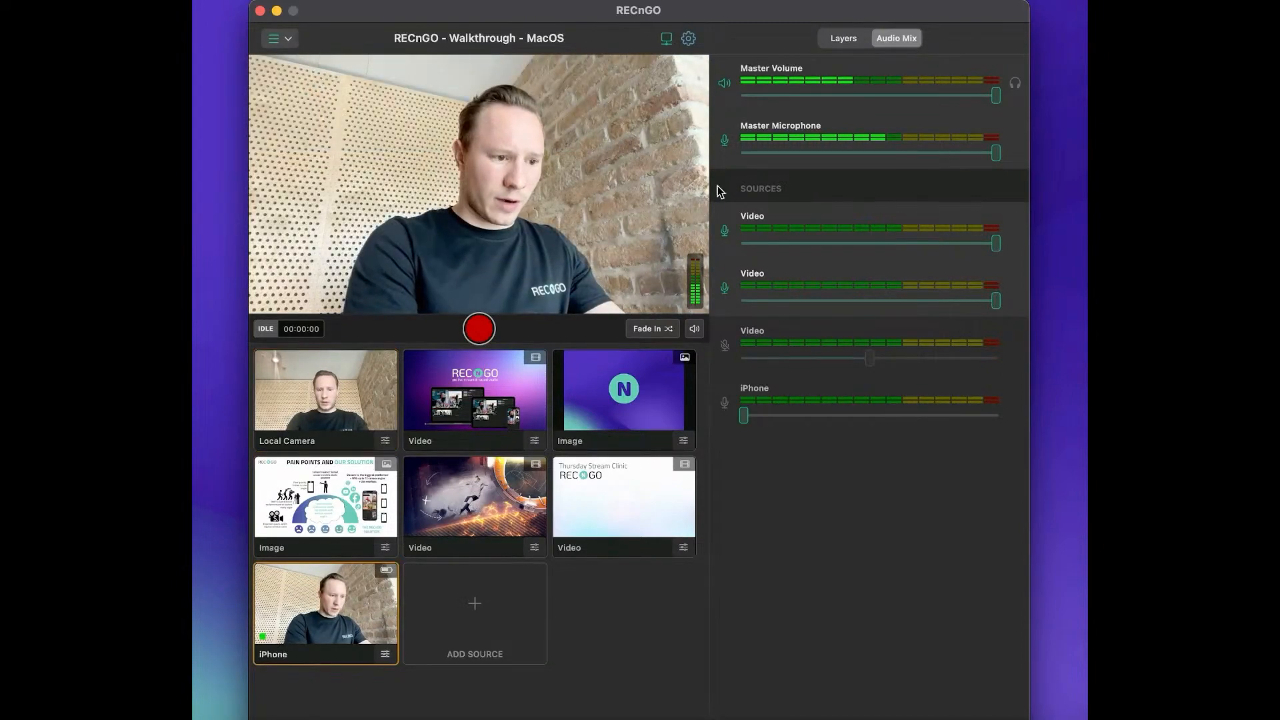
pyautogui.click(724, 140)
pyautogui.click(725, 402)
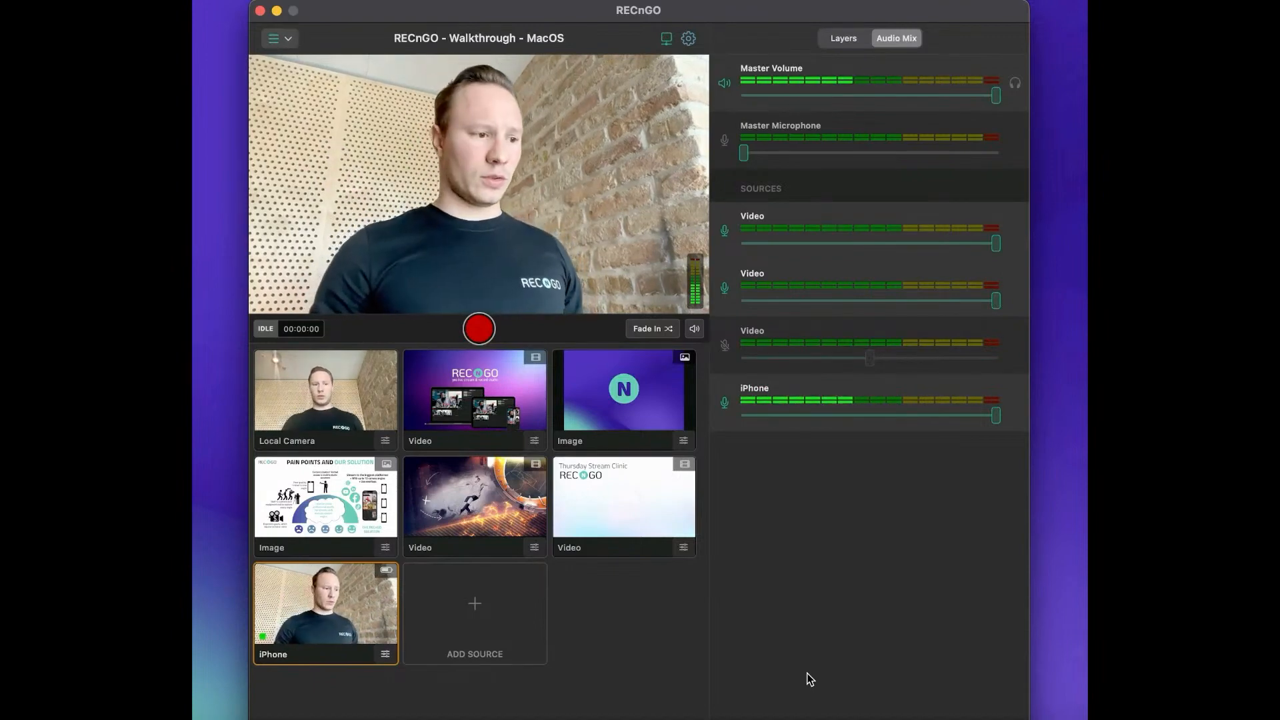
# Switch the output back to the Local Camera, unmute the master microphone and mute the iPhone's audio.
pyautogui.click(337, 400)
pyautogui.click(726, 142)
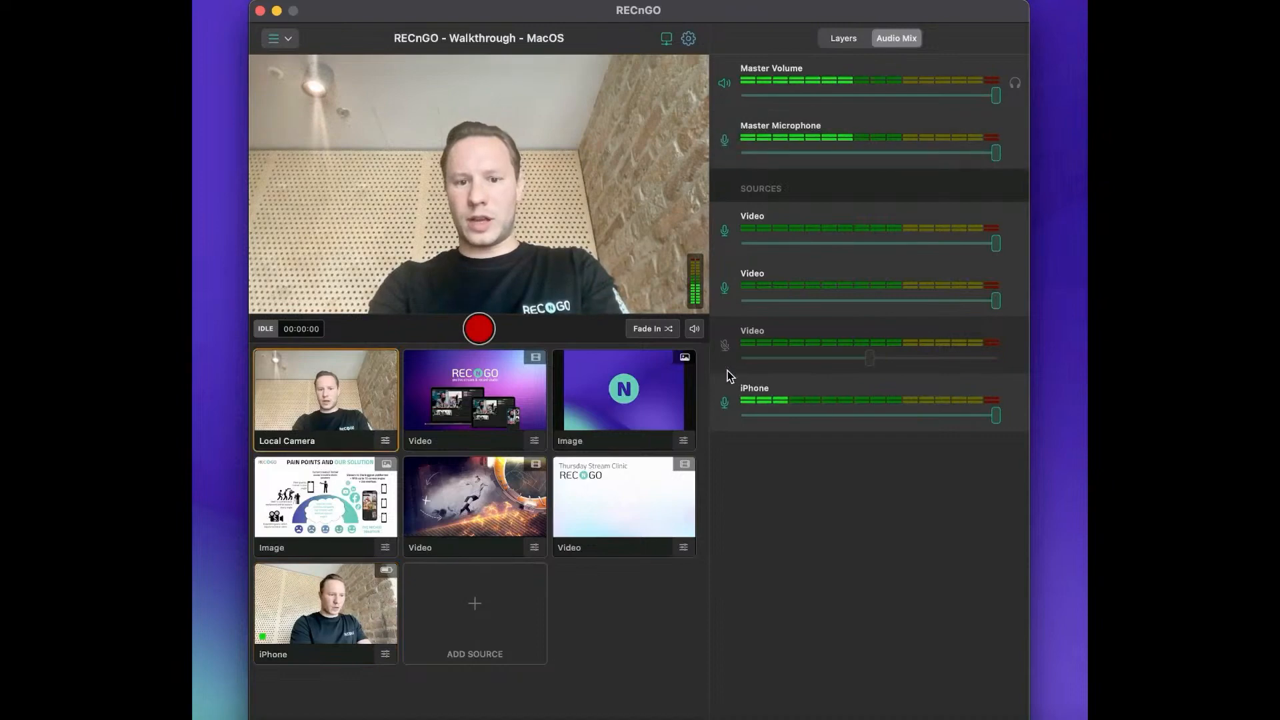
pyautogui.click(726, 404)
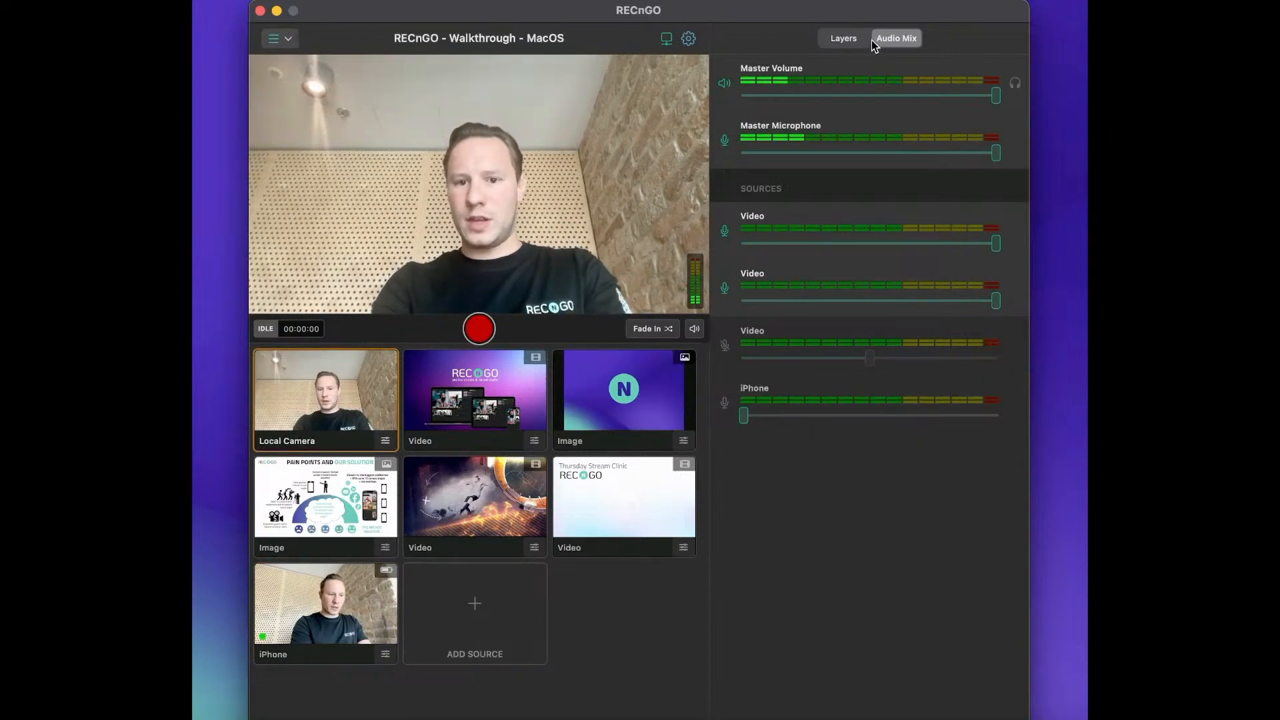
# Start a new overlay layer and insert the RECnGO_App_Logo image from disk into it.
pyautogui.click(851, 35)
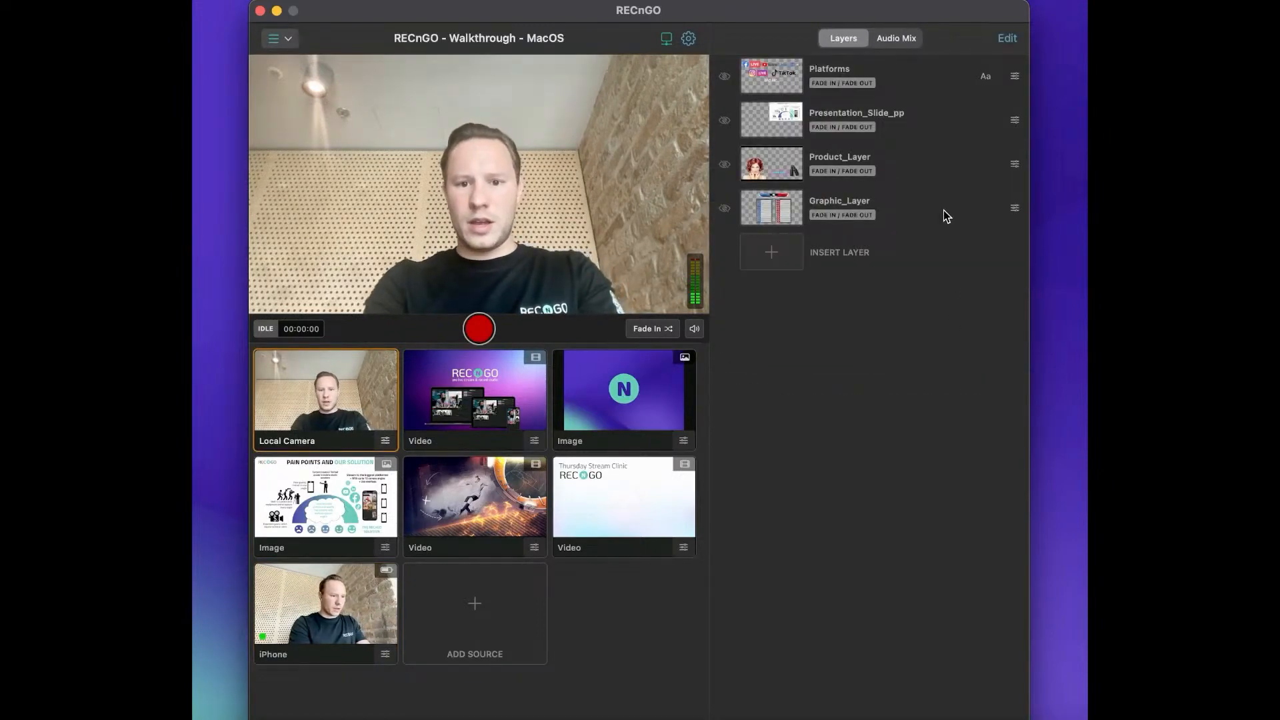
pyautogui.click(928, 259)
pyautogui.click(857, 39)
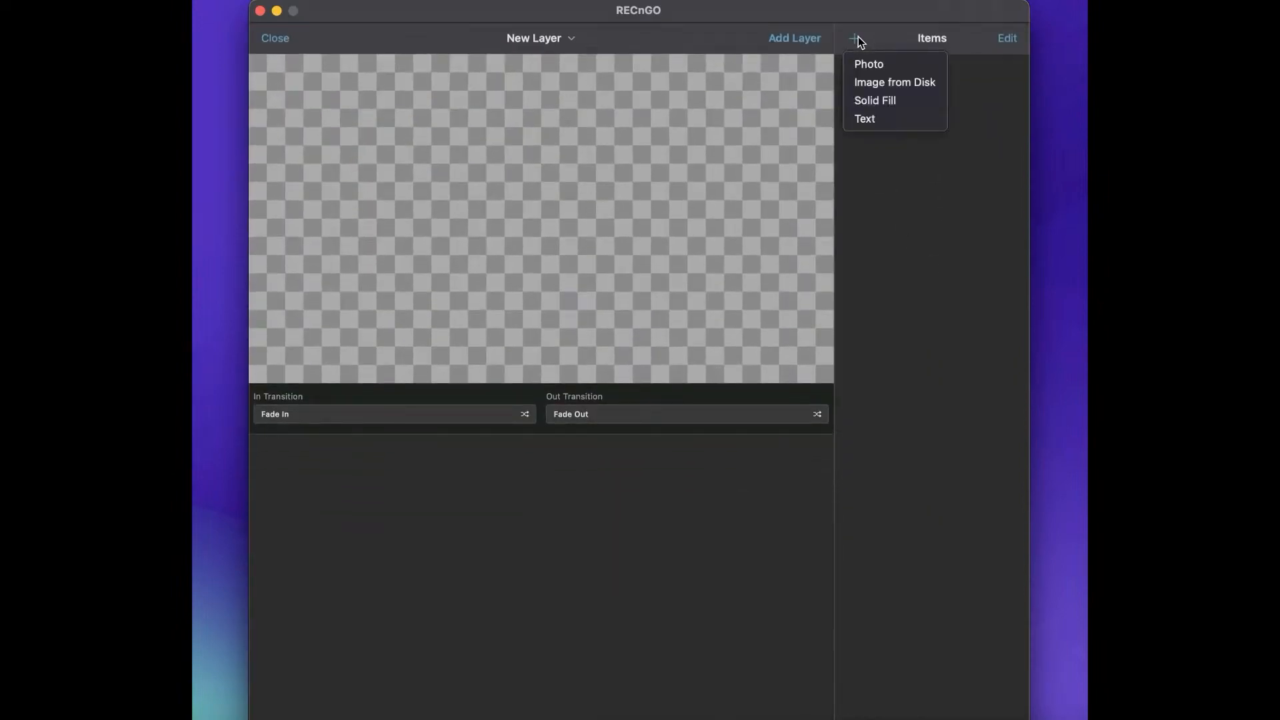
pyautogui.click(877, 82)
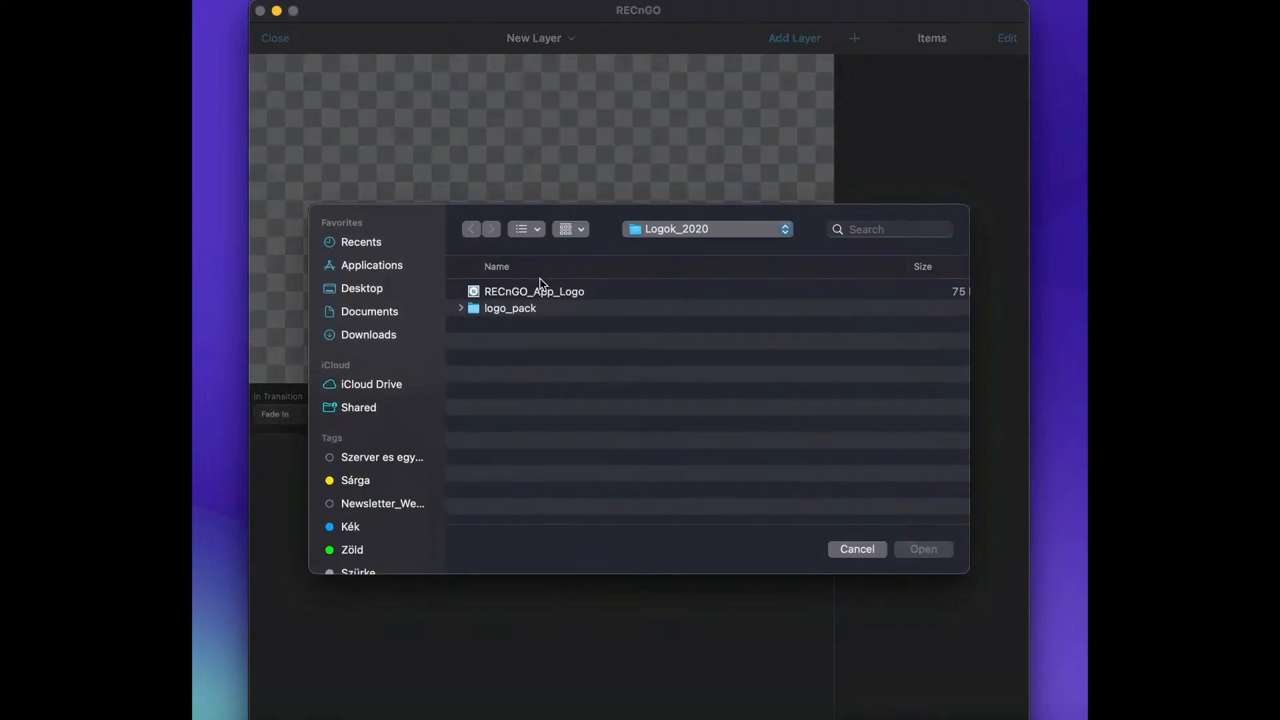
pyautogui.click(543, 292)
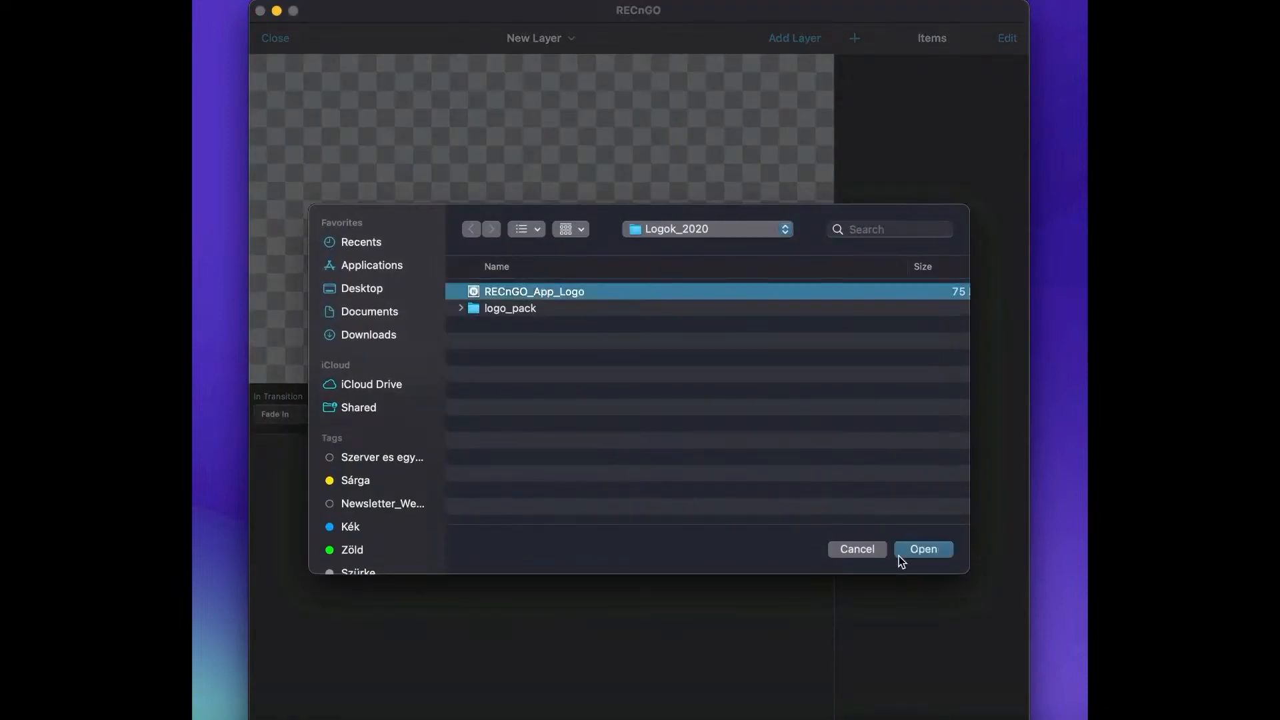
pyautogui.click(923, 551)
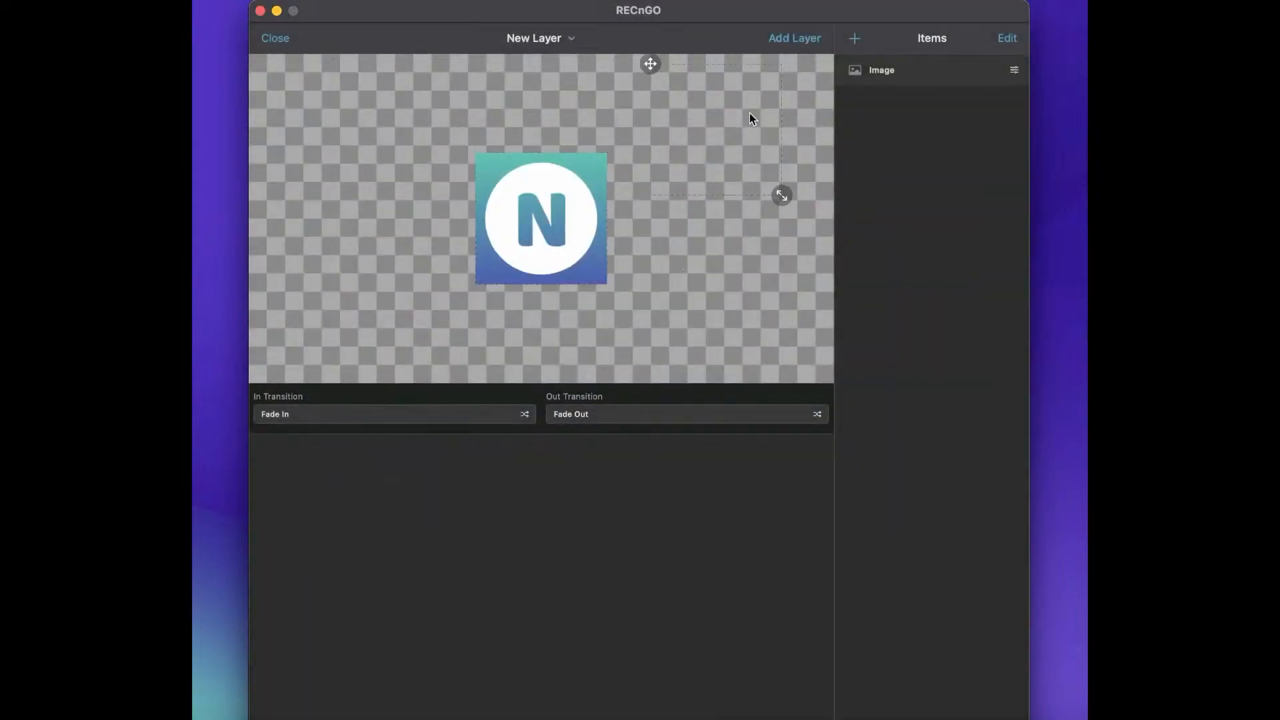
# Move the logo image into the canvas's upper-right corner and shrink it slightly.
pyautogui.moveTo(749, 113); pyautogui.dragTo(807, 53)
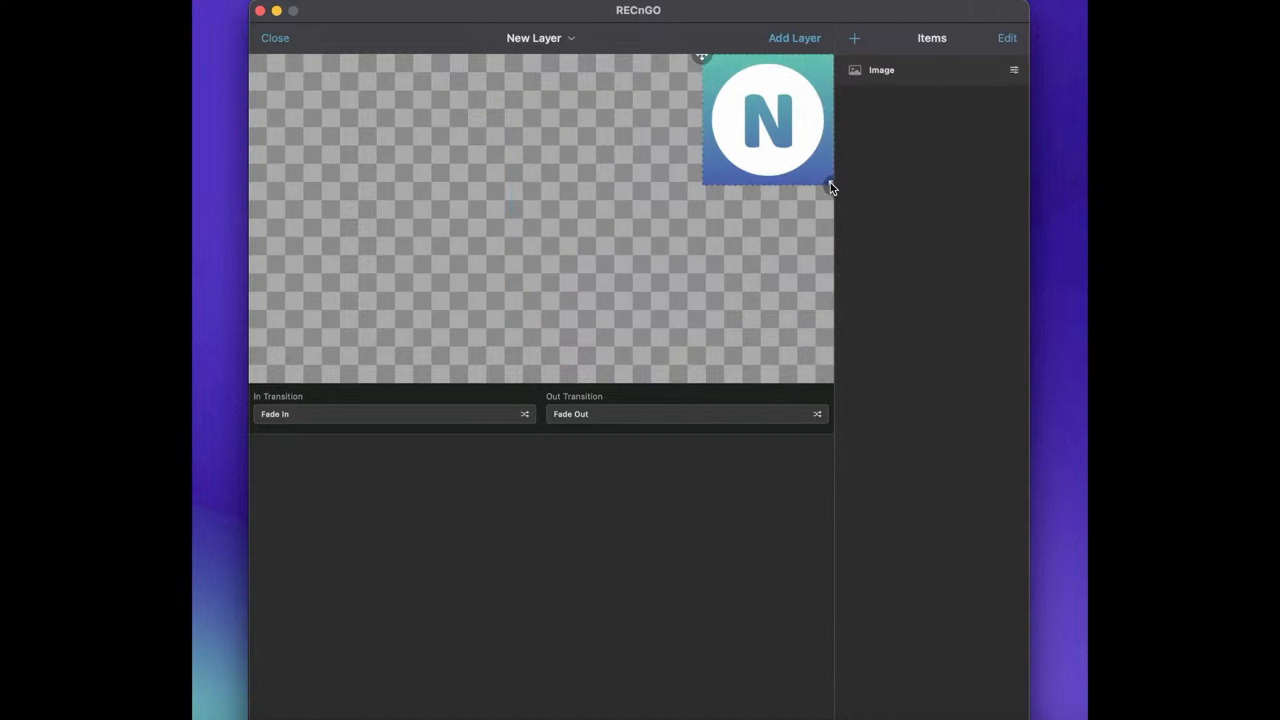
pyautogui.moveTo(831, 182)
pyautogui.mouseDown()
pyautogui.moveTo(811, 163)
pyautogui.moveTo(824, 164)
pyautogui.mouseUp()
# Add a solid fill about 329 by 357 px behind the logo, with a strip showing along the logo's left side.
pyautogui.click(859, 39)
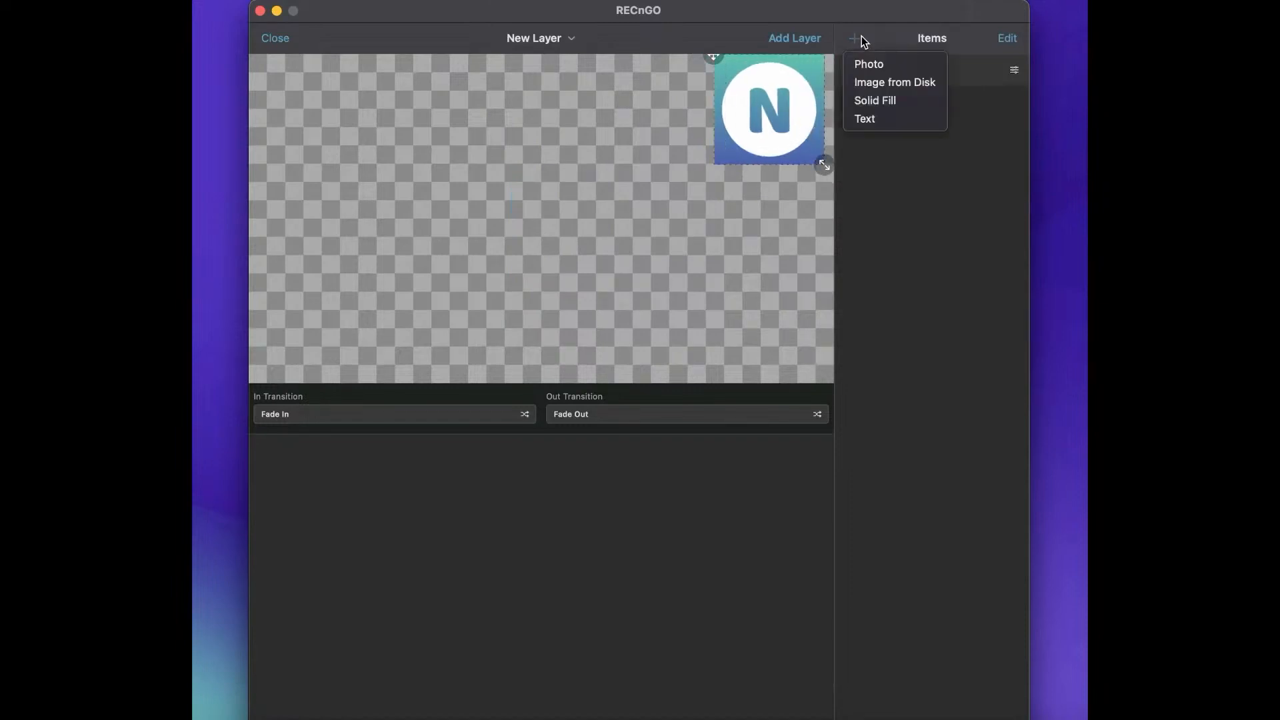
pyautogui.click(892, 99)
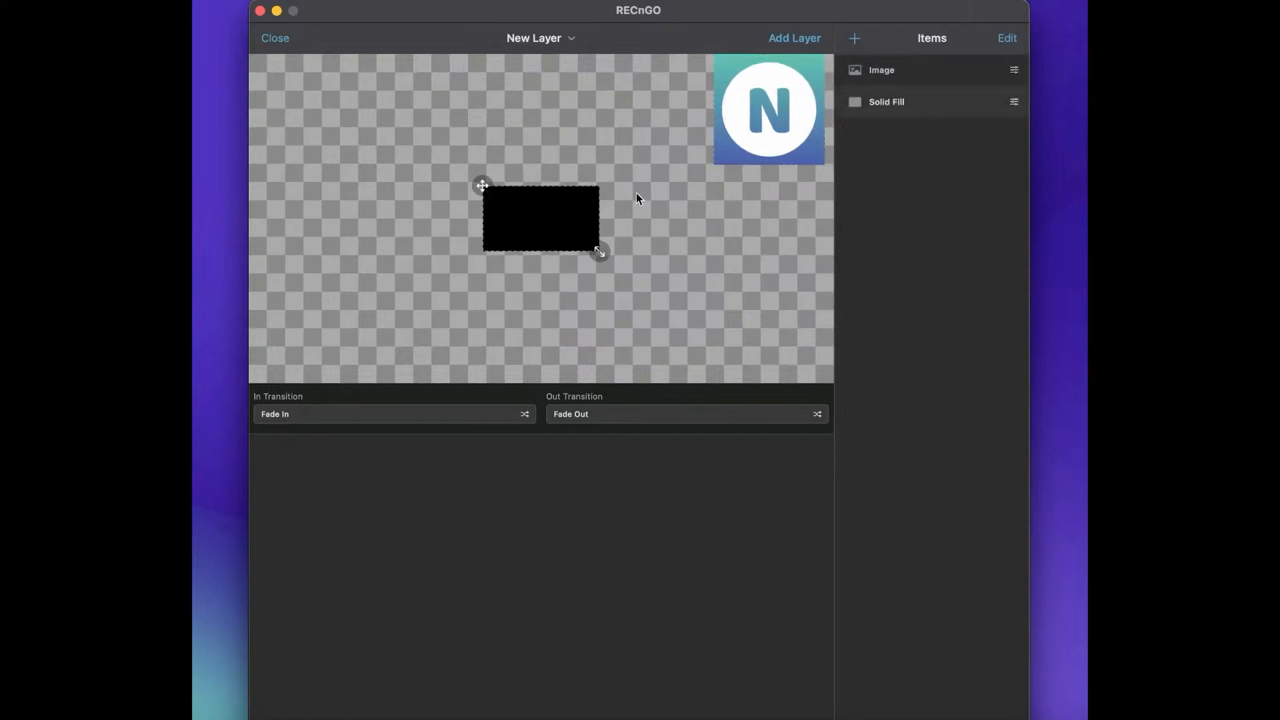
pyautogui.moveTo(541, 207); pyautogui.dragTo(670, 92)
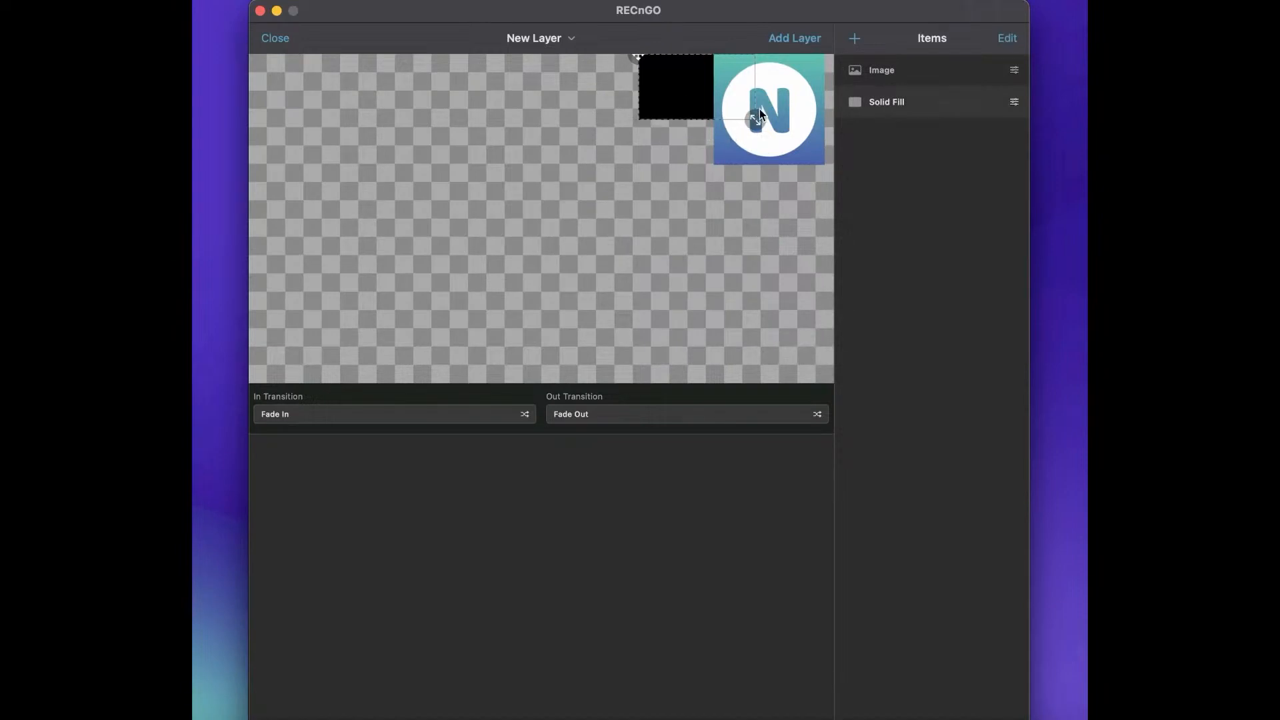
pyautogui.moveTo(758, 115); pyautogui.dragTo(738, 154)
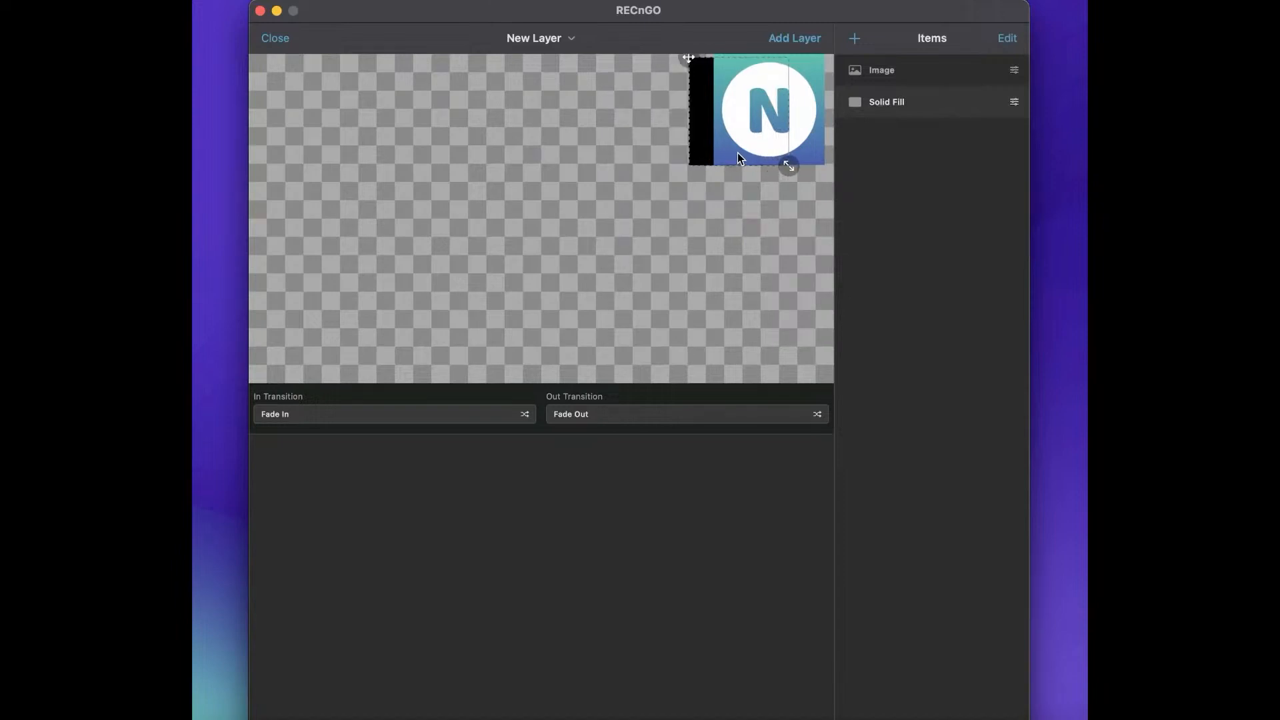
# Change the solid fill's color to dark teal after trying out yellow shades, and return to the item list.
pyautogui.click(1012, 103)
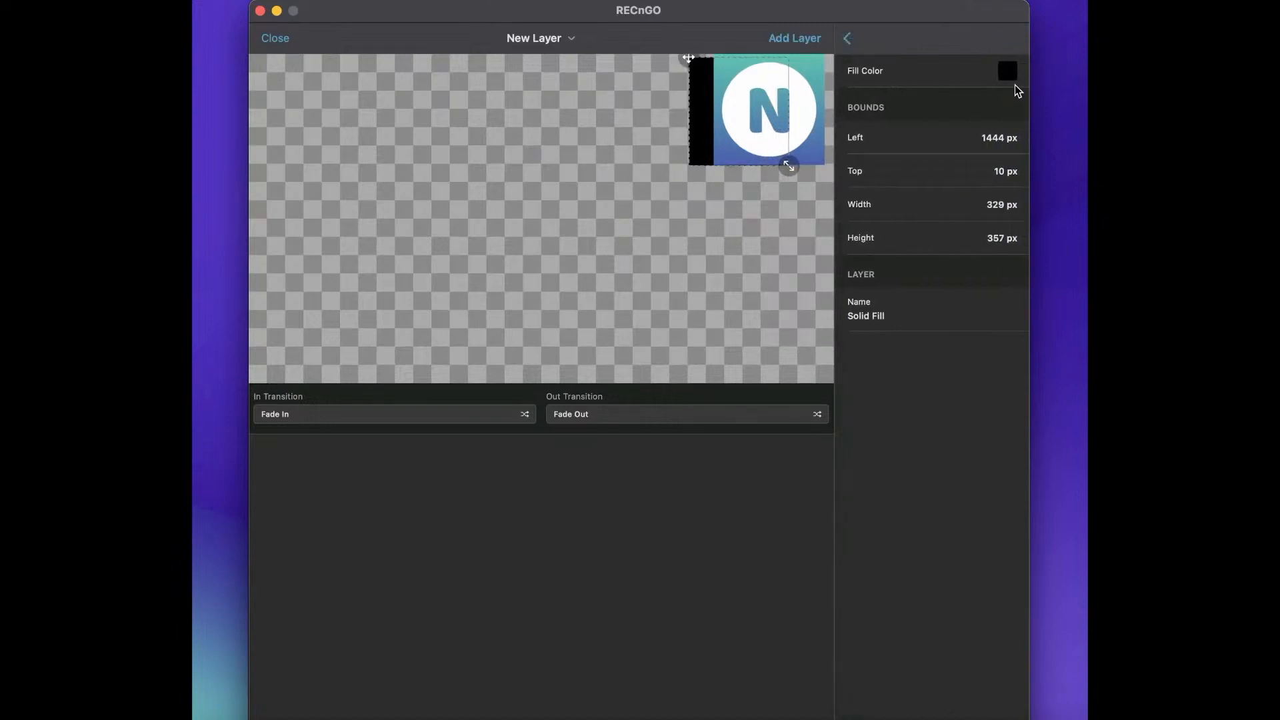
pyautogui.click(1015, 83)
pyautogui.click(950, 68)
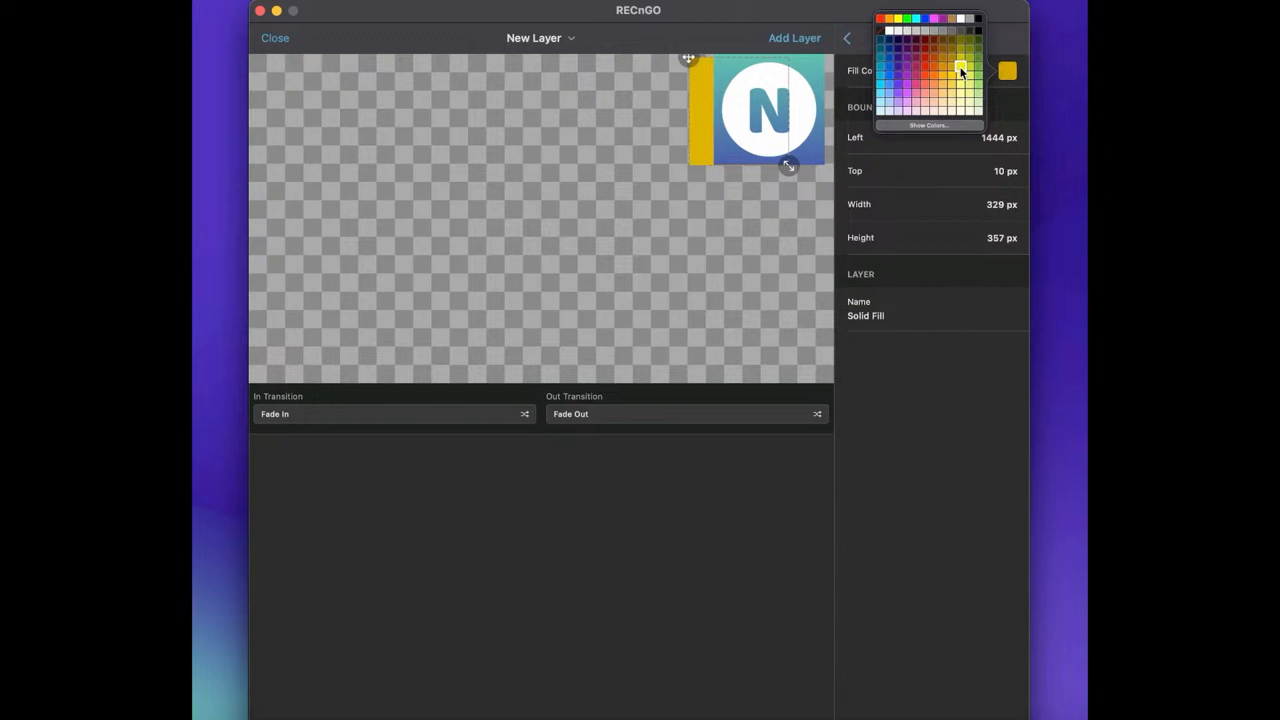
pyautogui.click(979, 75)
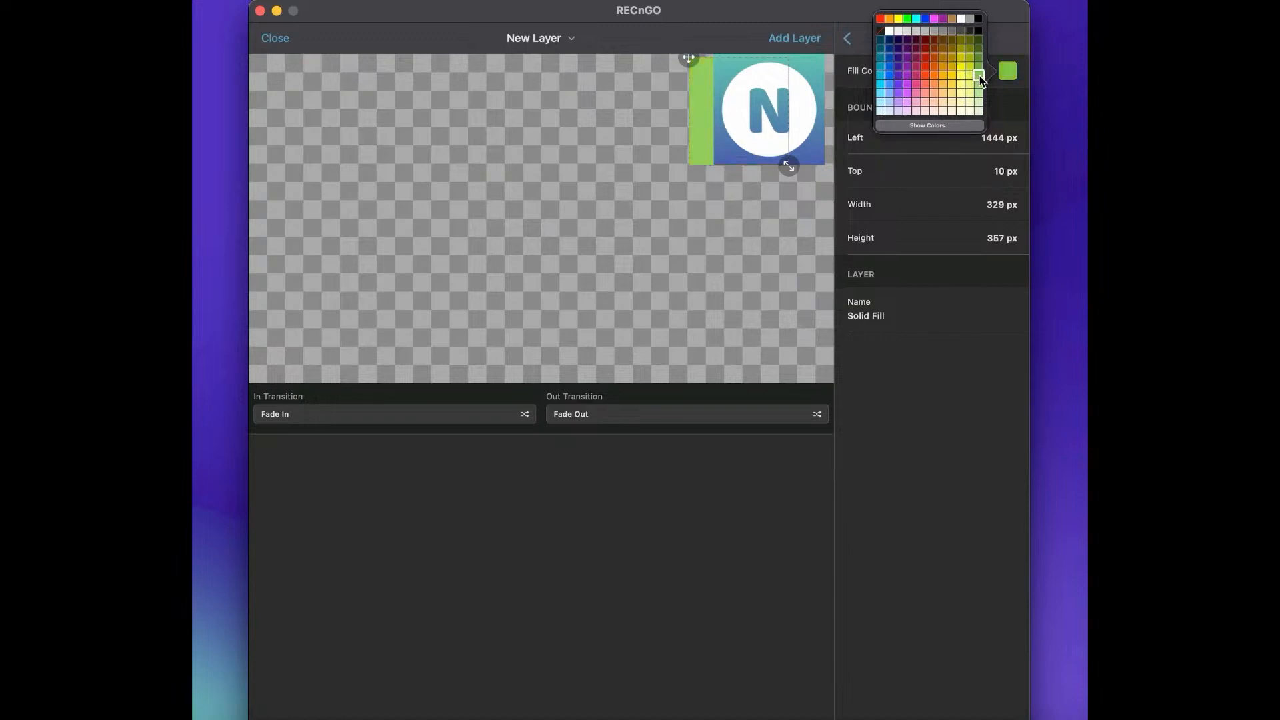
pyautogui.click(881, 64)
pyautogui.click(882, 50)
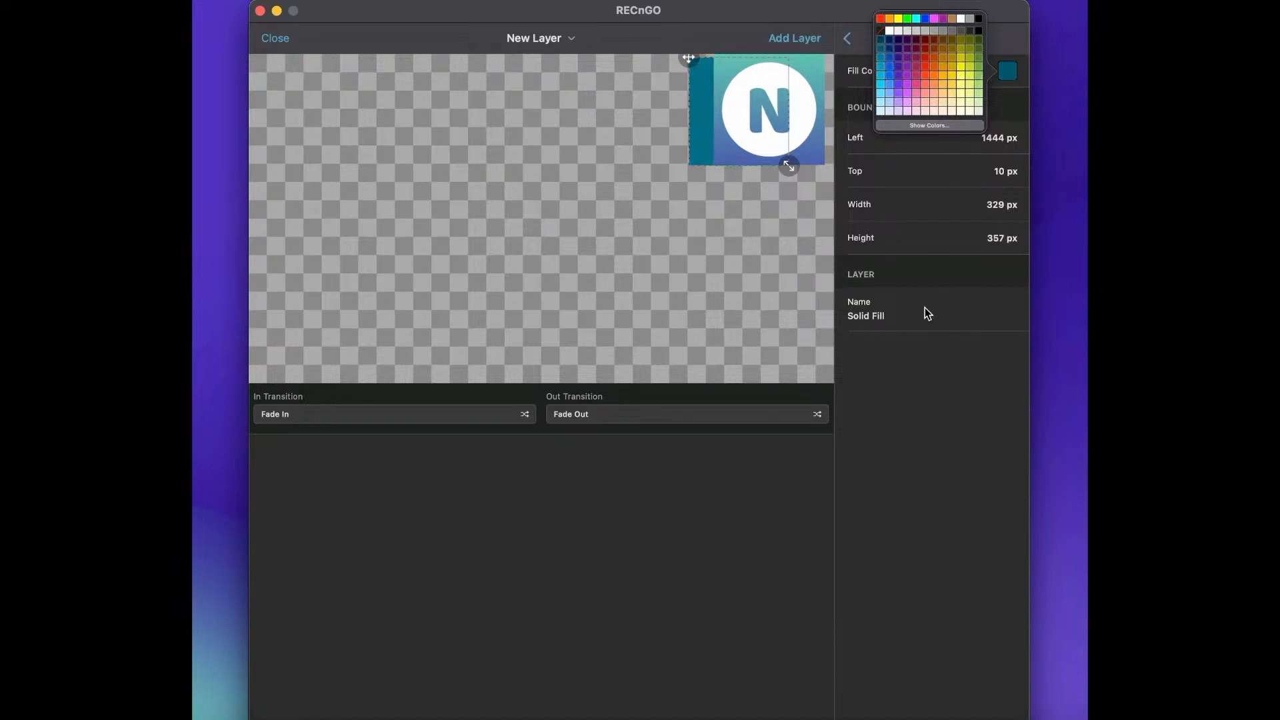
pyautogui.click(938, 380)
pyautogui.click(847, 38)
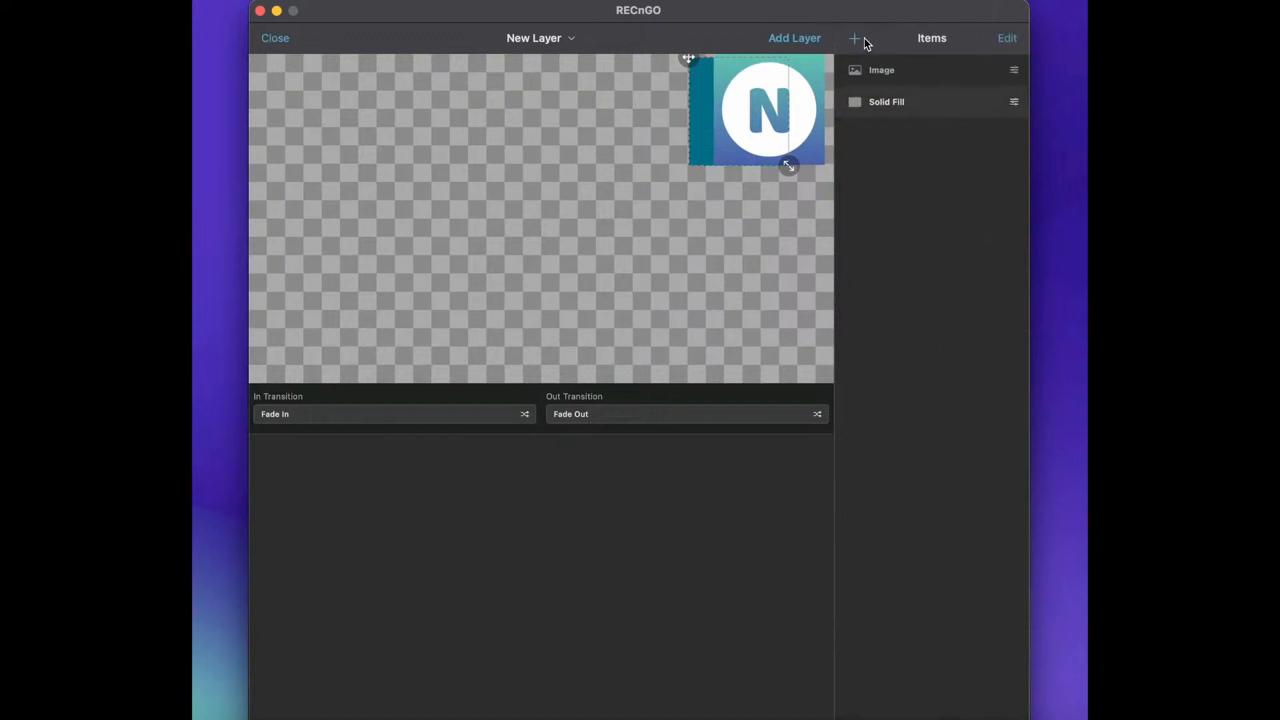
# Add a text item reading "Hello" with a font size of 140 pt and center alignment.
pyautogui.click(856, 37)
pyautogui.click(898, 118)
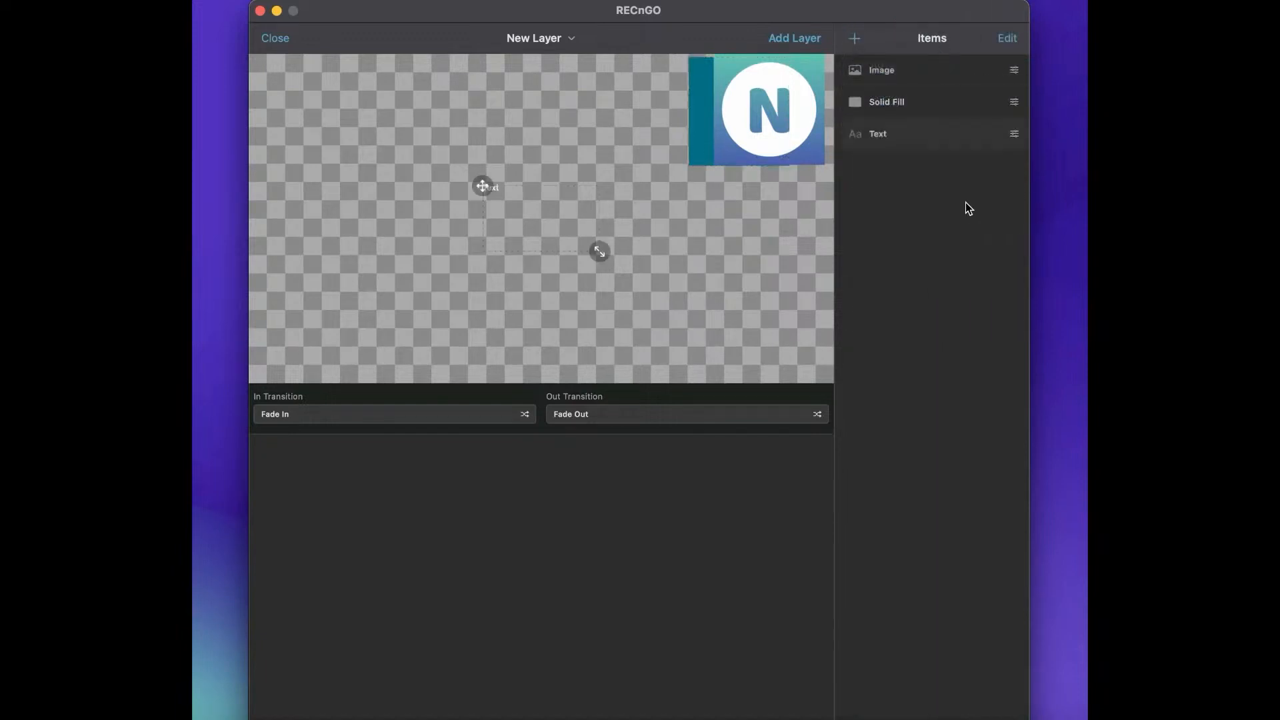
pyautogui.click(1013, 136)
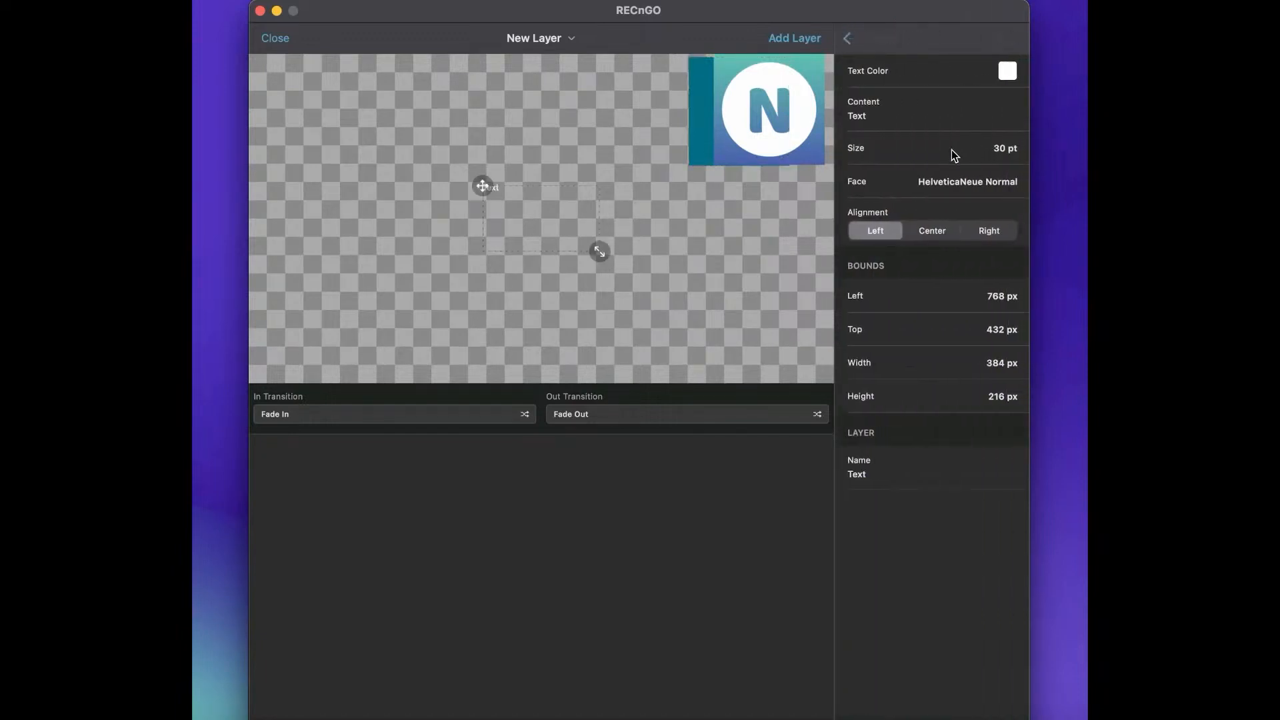
pyautogui.click(951, 149)
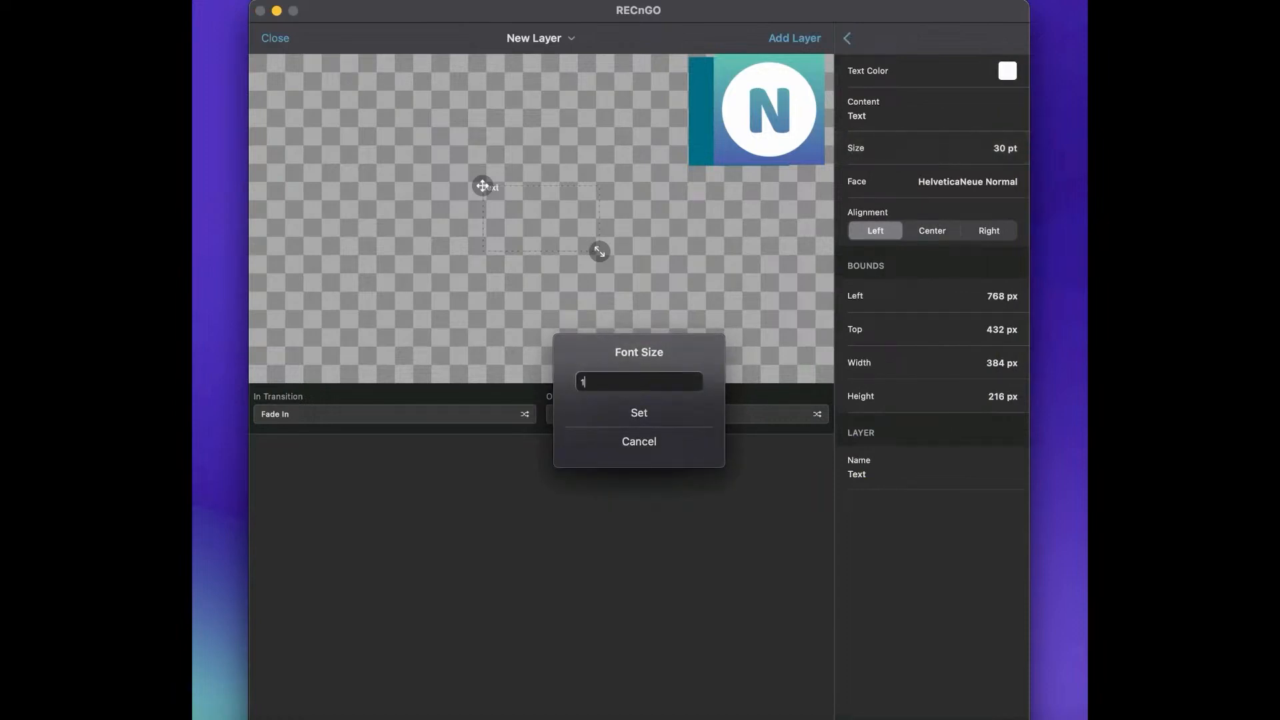
pyautogui.click(672, 407)
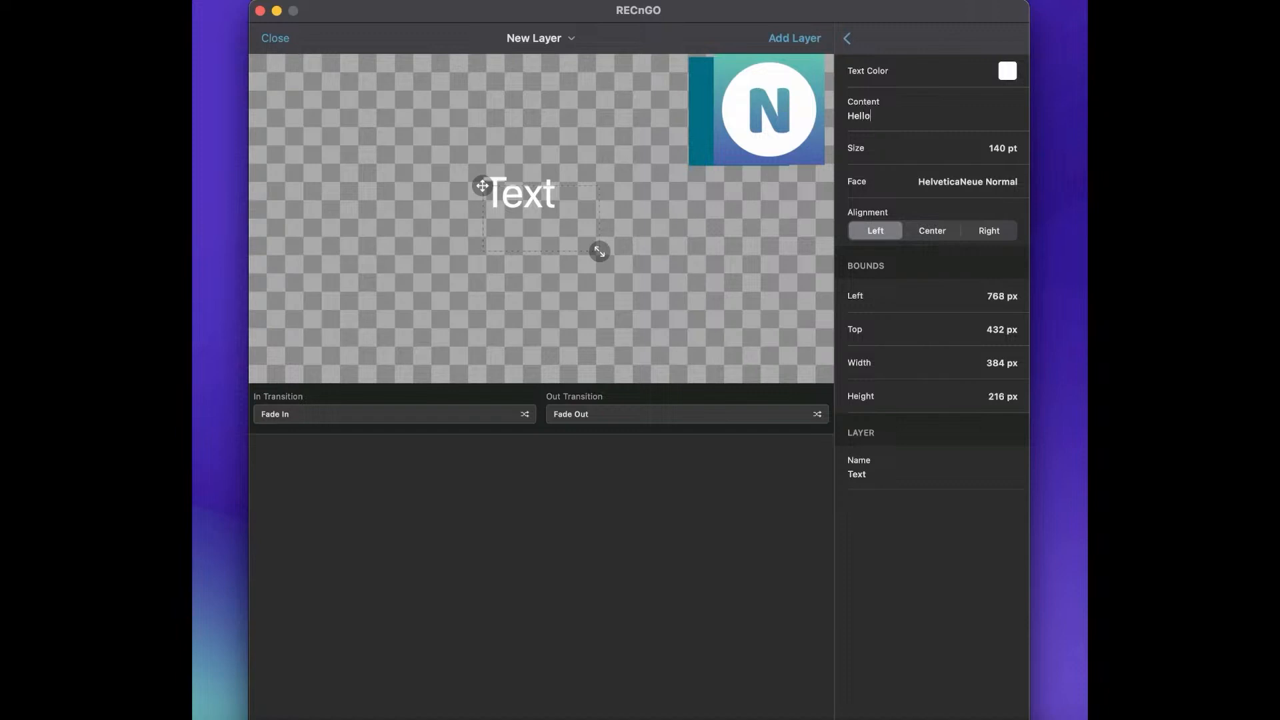
pyautogui.write('Hello')
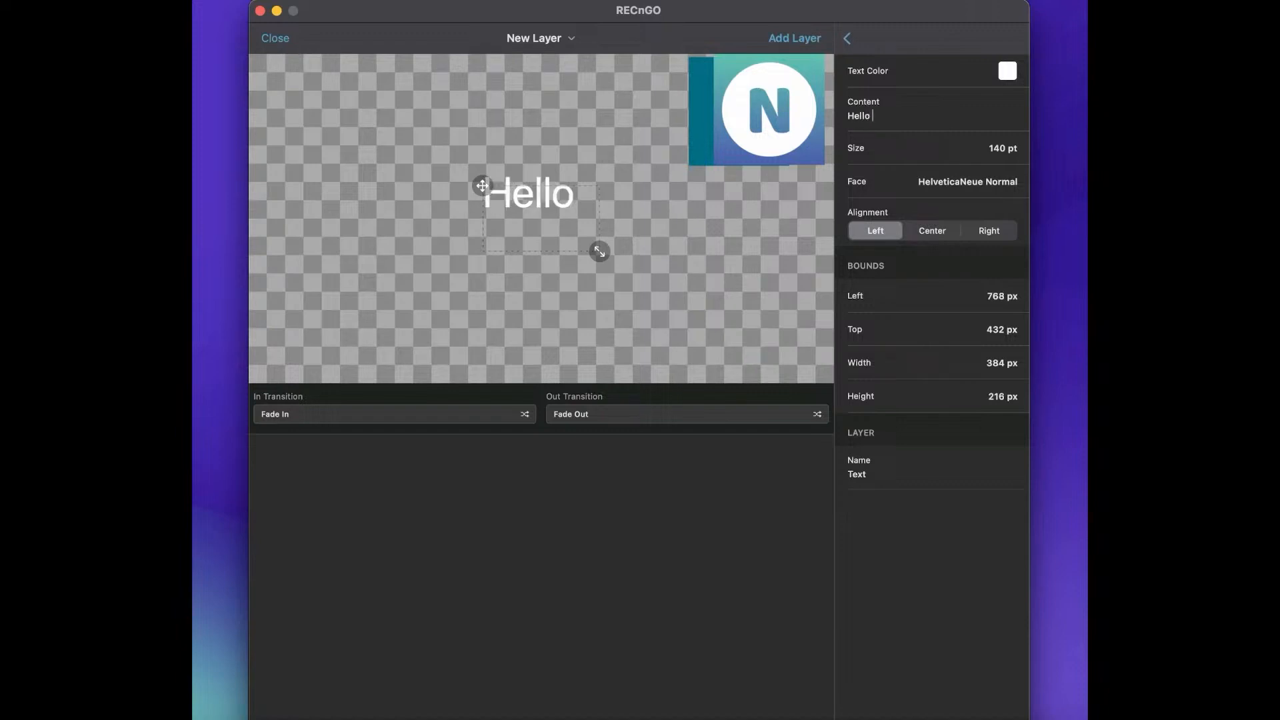
pyautogui.click(930, 234)
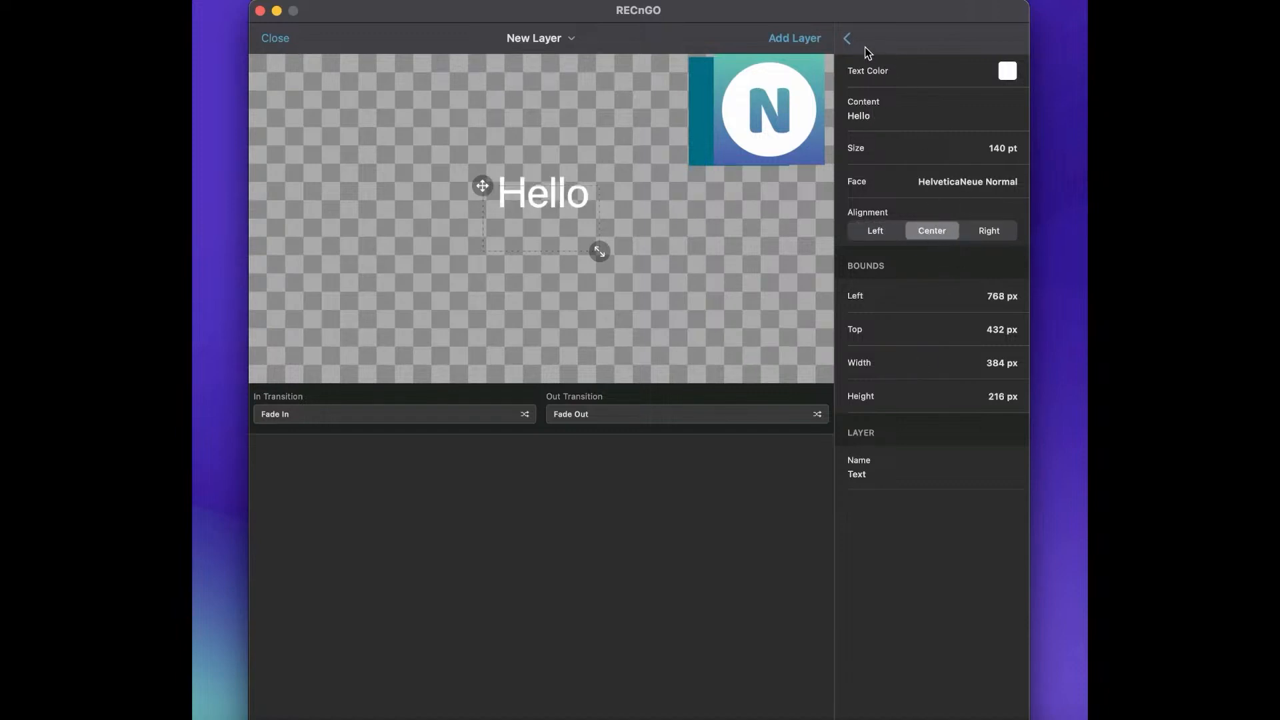
pyautogui.click(848, 38)
# Place the Hello text across the logo's lower edge and reorder the Text item above the Image and Solid Fill items.
pyautogui.moveTo(541, 203); pyautogui.dragTo(759, 166)
pyautogui.click(1009, 40)
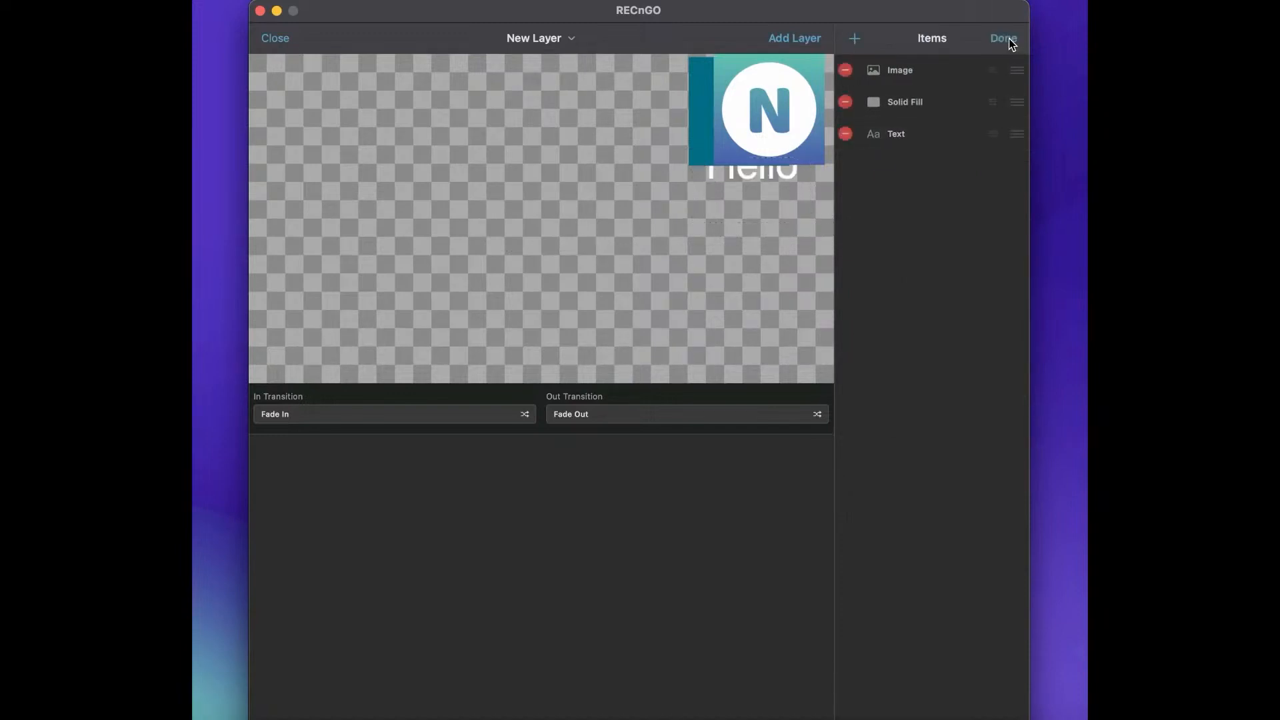
pyautogui.moveTo(1010, 134); pyautogui.dragTo(1011, 59)
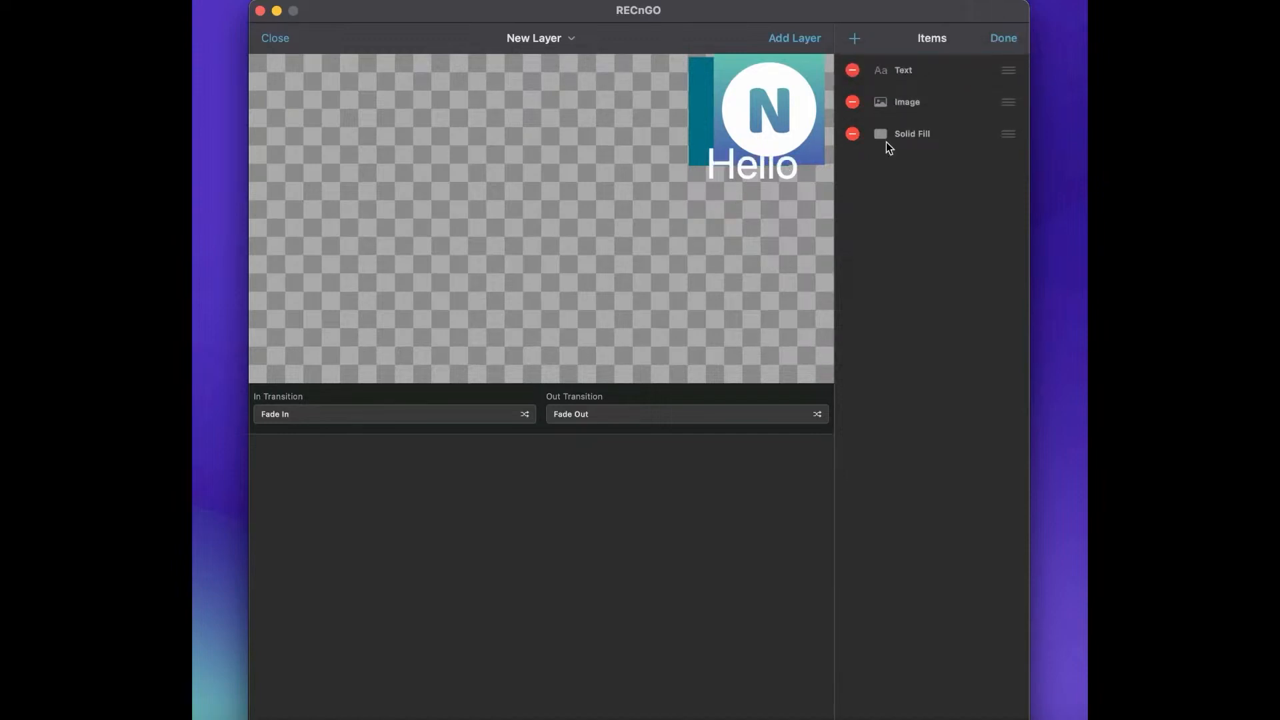
pyautogui.click(1002, 38)
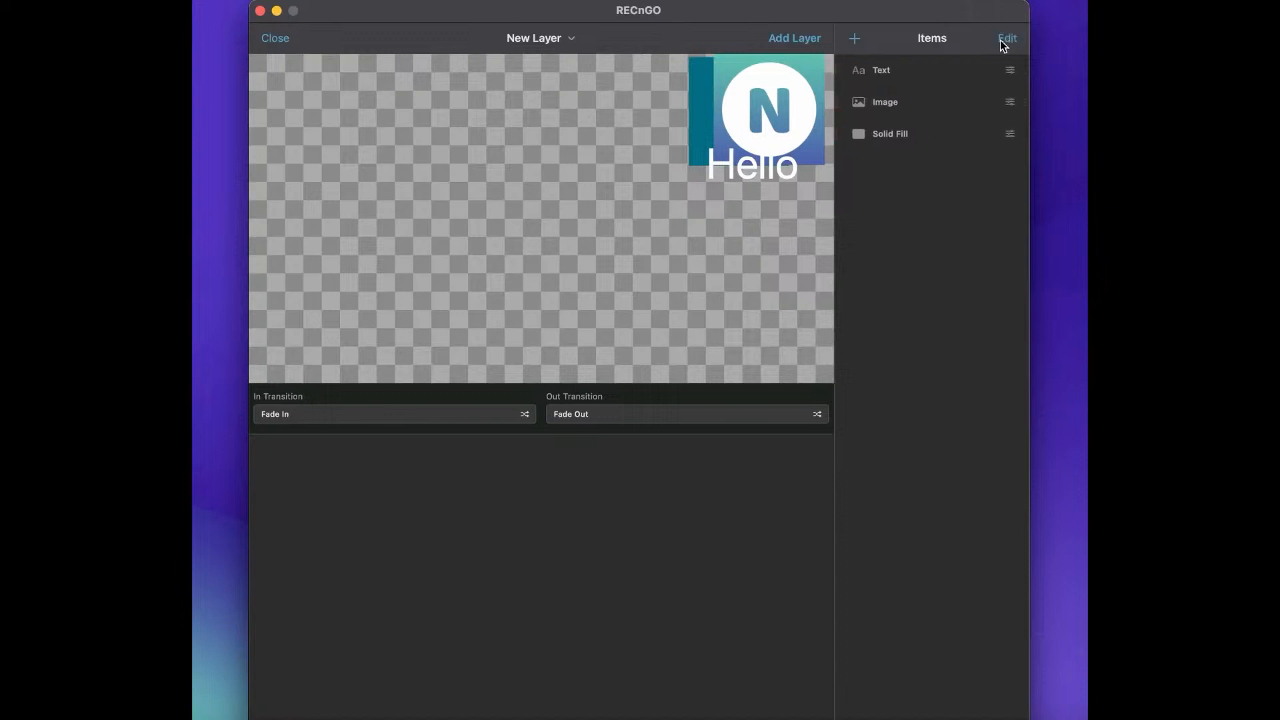
pyautogui.click(916, 76)
pyautogui.moveTo(771, 168)
pyautogui.mouseDown()
pyautogui.moveTo(768, 144)
pyautogui.moveTo(759, 166)
pyautogui.mouseUp()
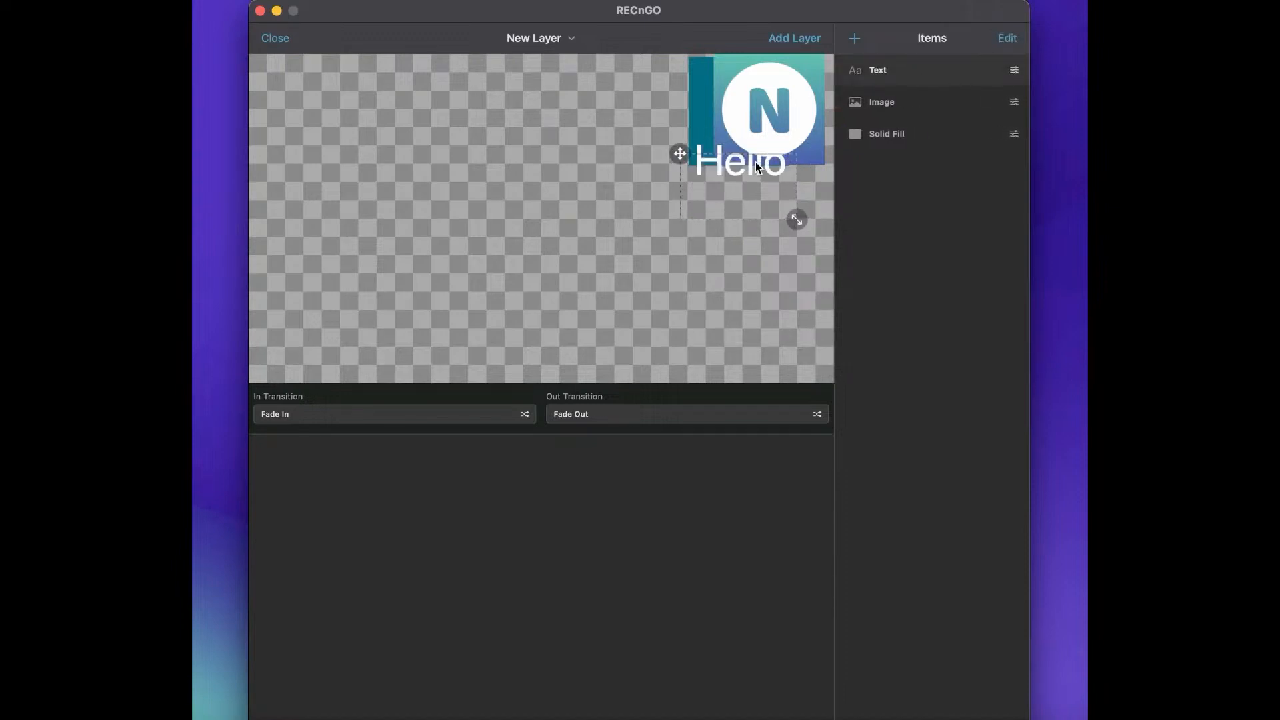
# Name the layer Logo_layer and give it a Slide Left in transition and a Slide Right out transition.
pyautogui.click(551, 42)
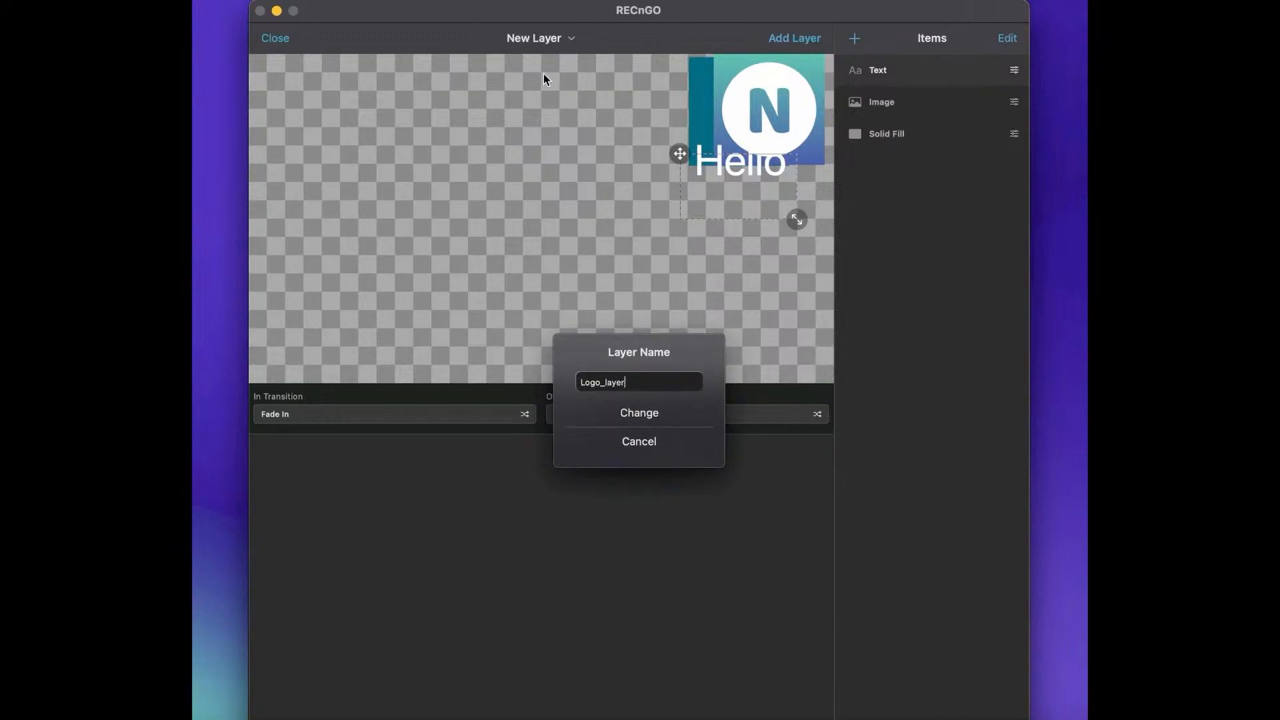
pyautogui.click(661, 413)
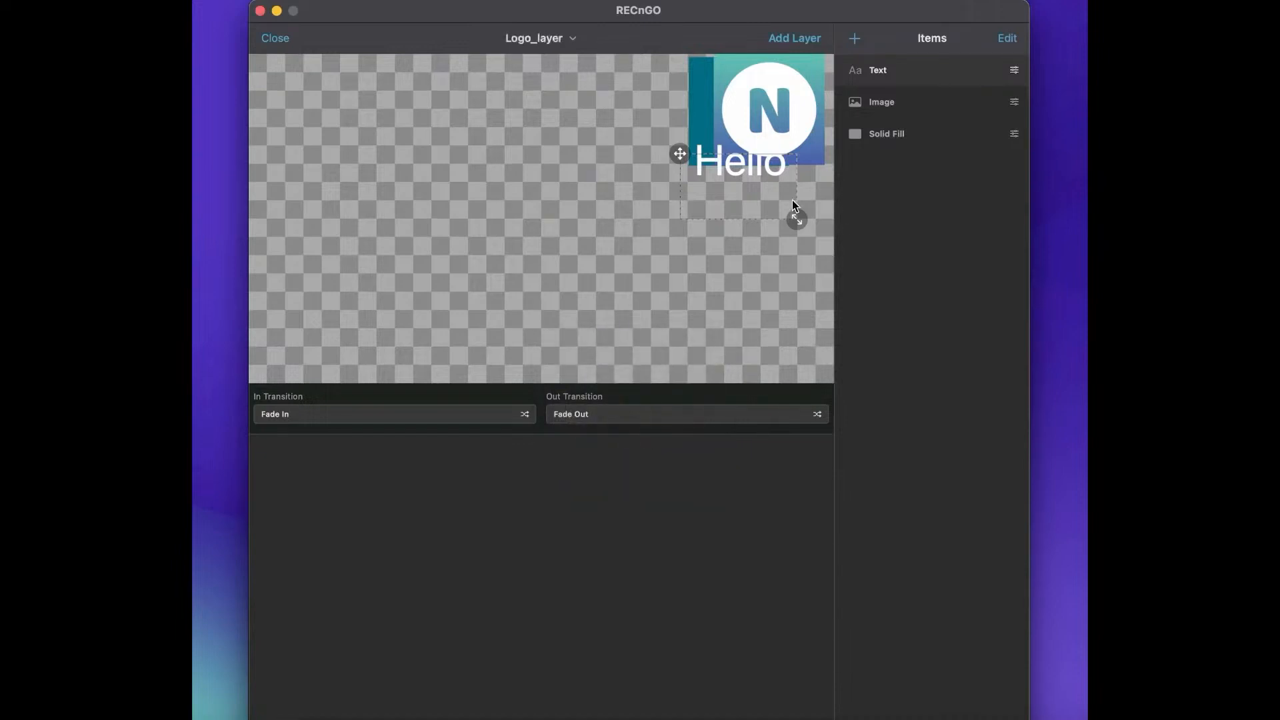
pyautogui.click(381, 415)
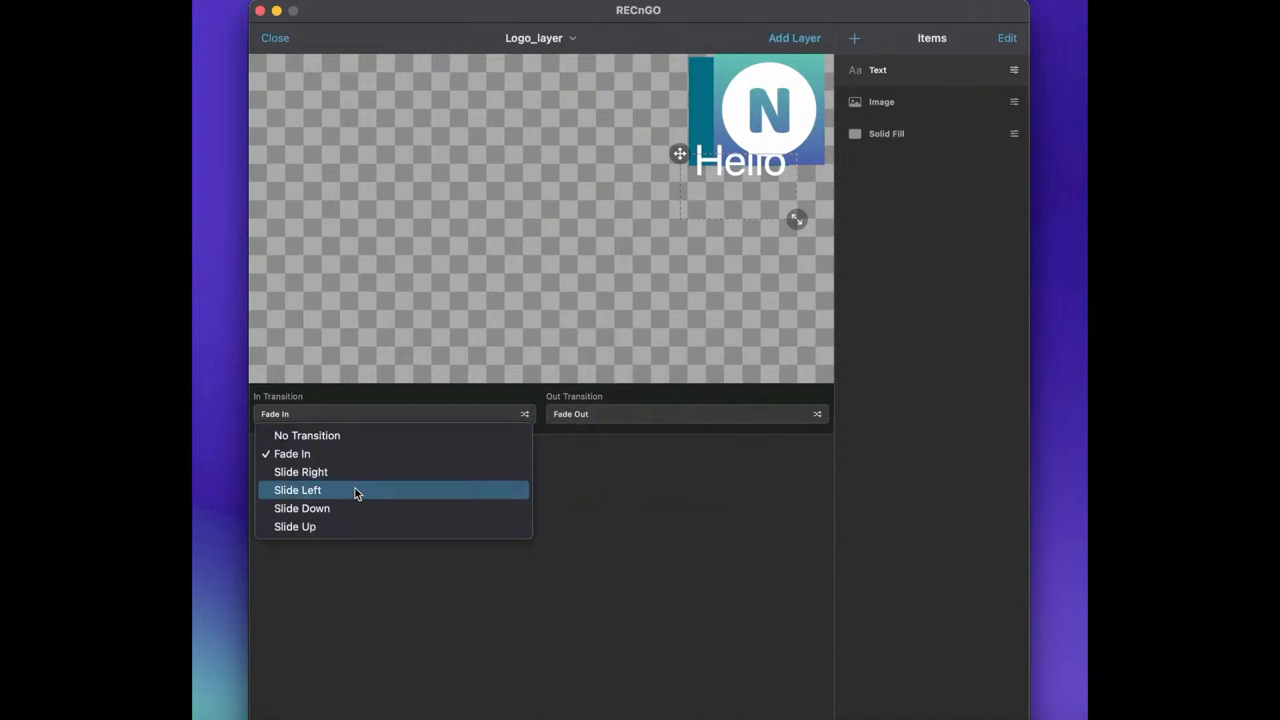
pyautogui.click(356, 488)
pyautogui.click(590, 422)
pyautogui.click(659, 496)
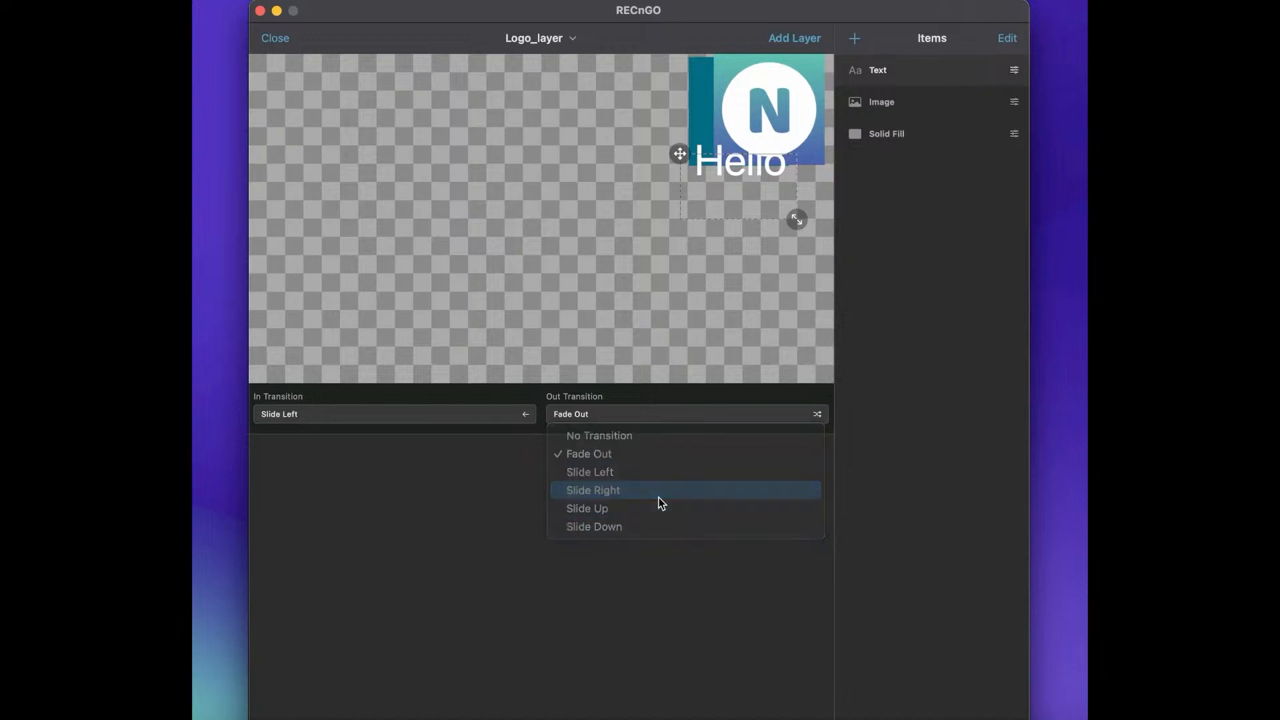
pyautogui.click(659, 414)
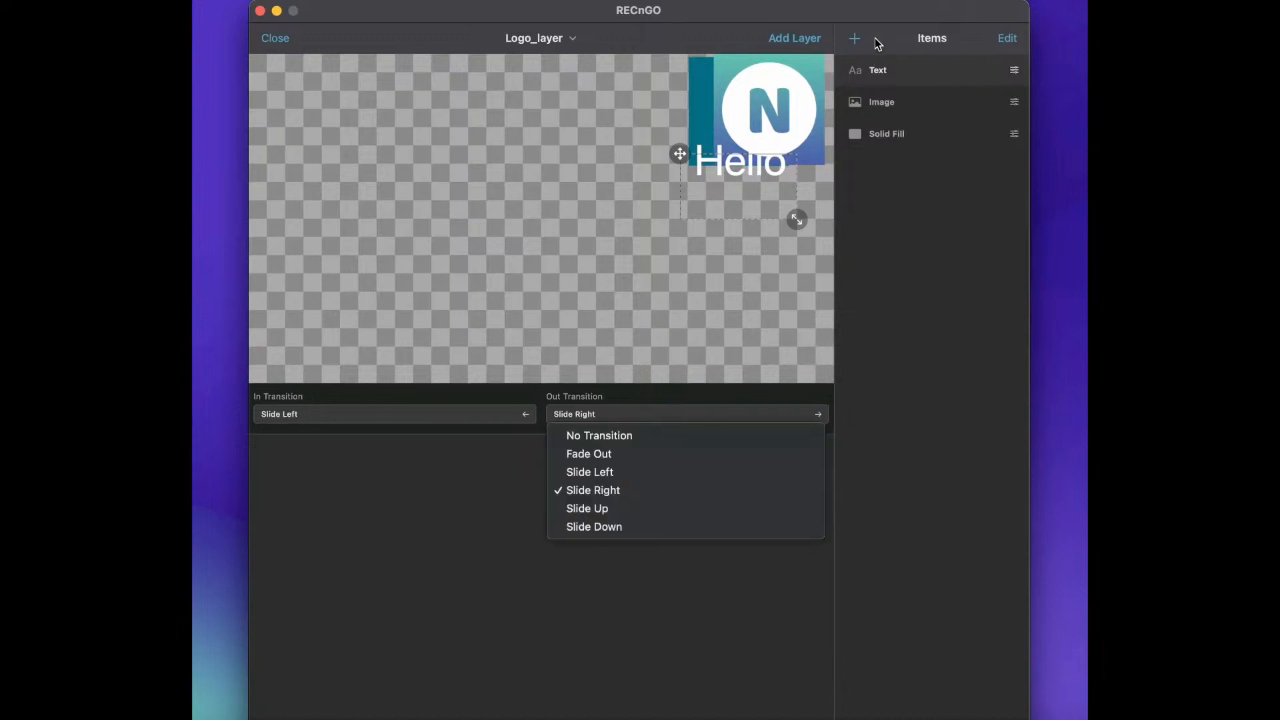
# Add Logo_layer to the project and show and hide it over the Local Camera output.
pyautogui.click(808, 36)
pyautogui.click(807, 39)
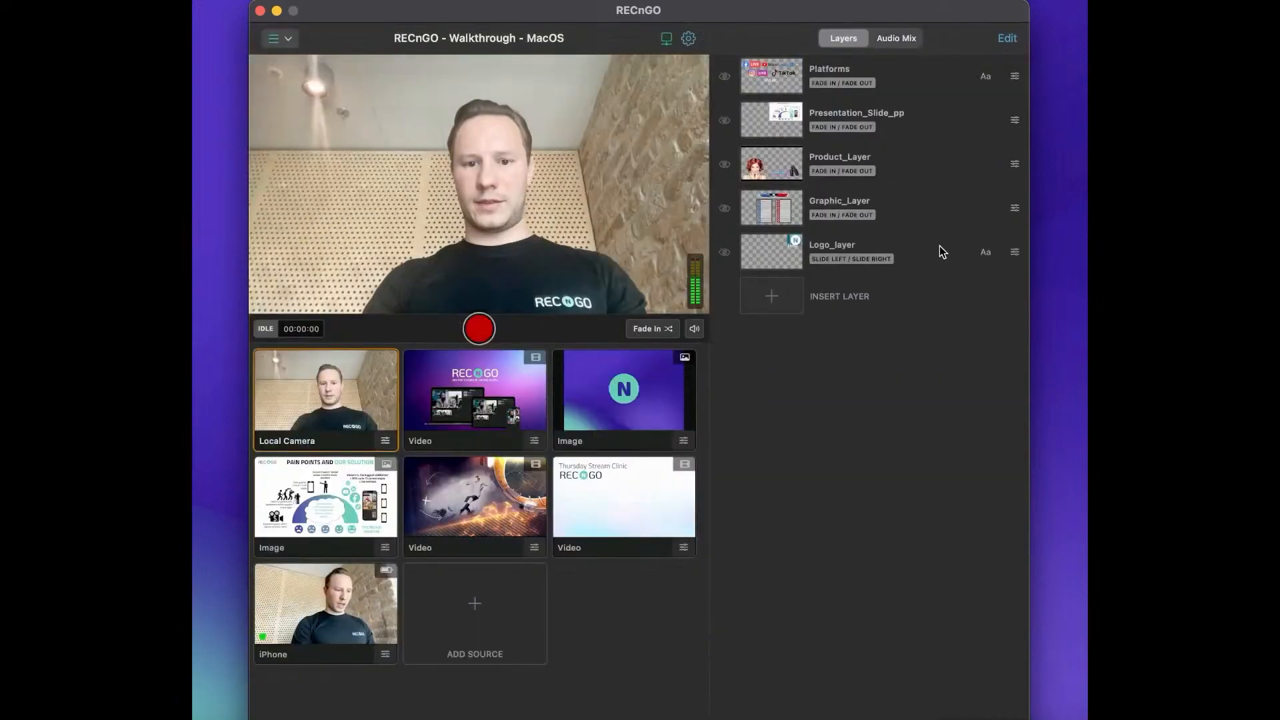
pyautogui.click(912, 260)
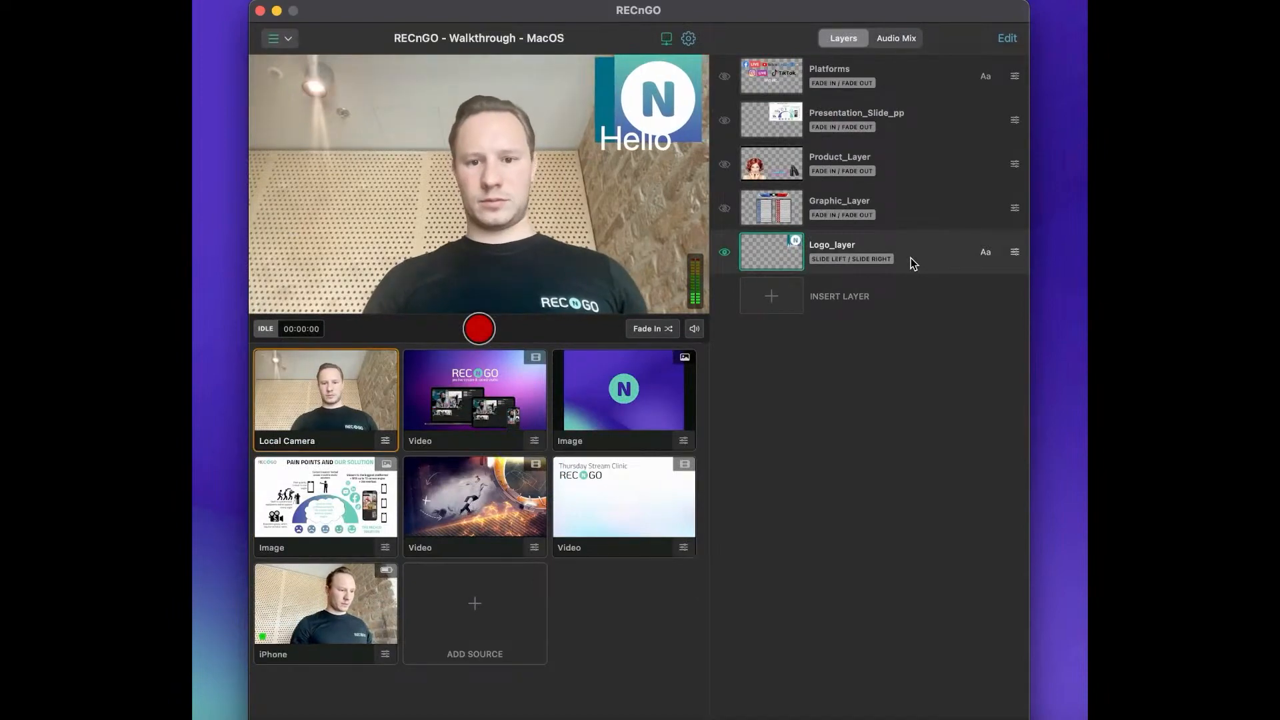
pyautogui.click(911, 260)
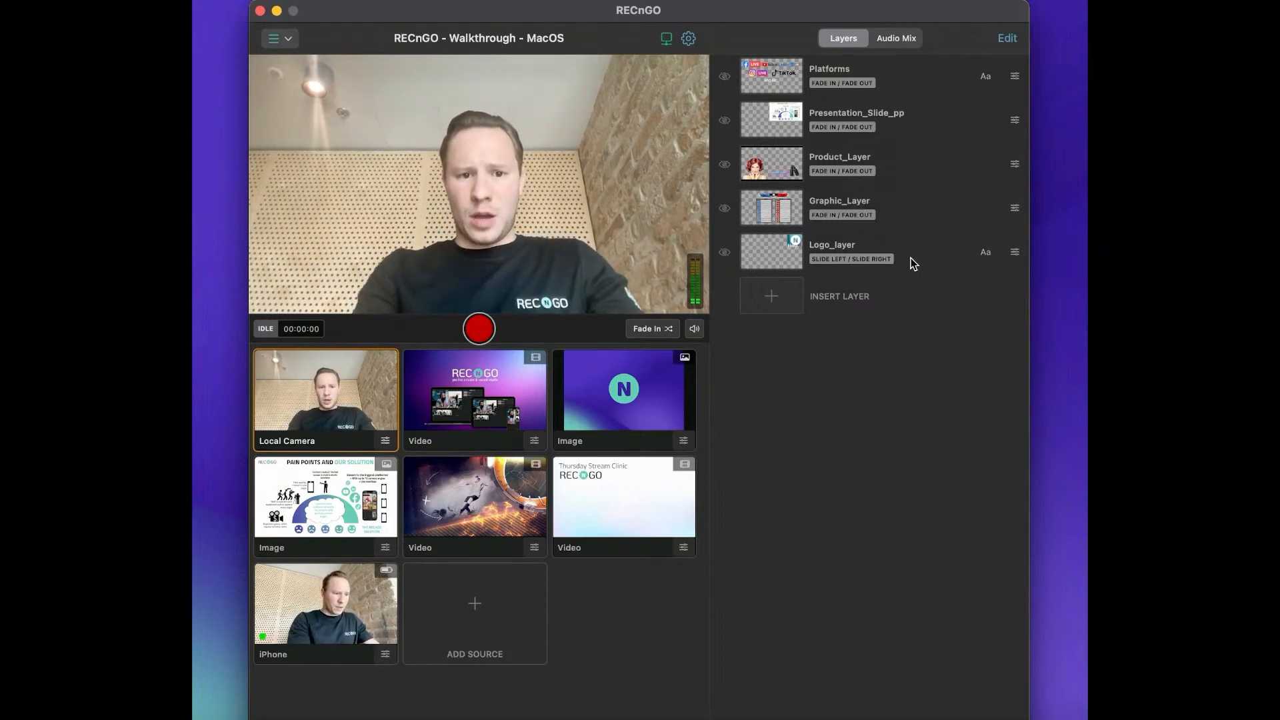
# Open the project settings, review the streaming targets while keeping Streaming Disabled, and toggle local recording off and back on.
pyautogui.click(692, 42)
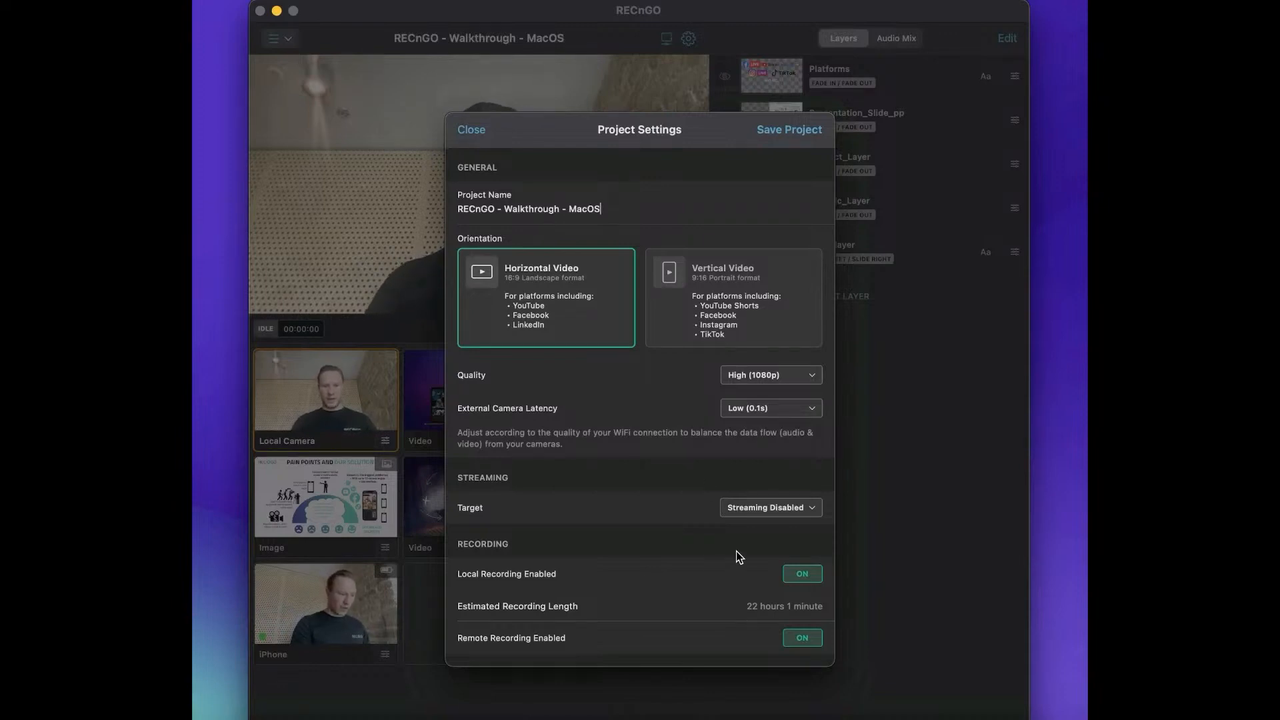
pyautogui.click(758, 509)
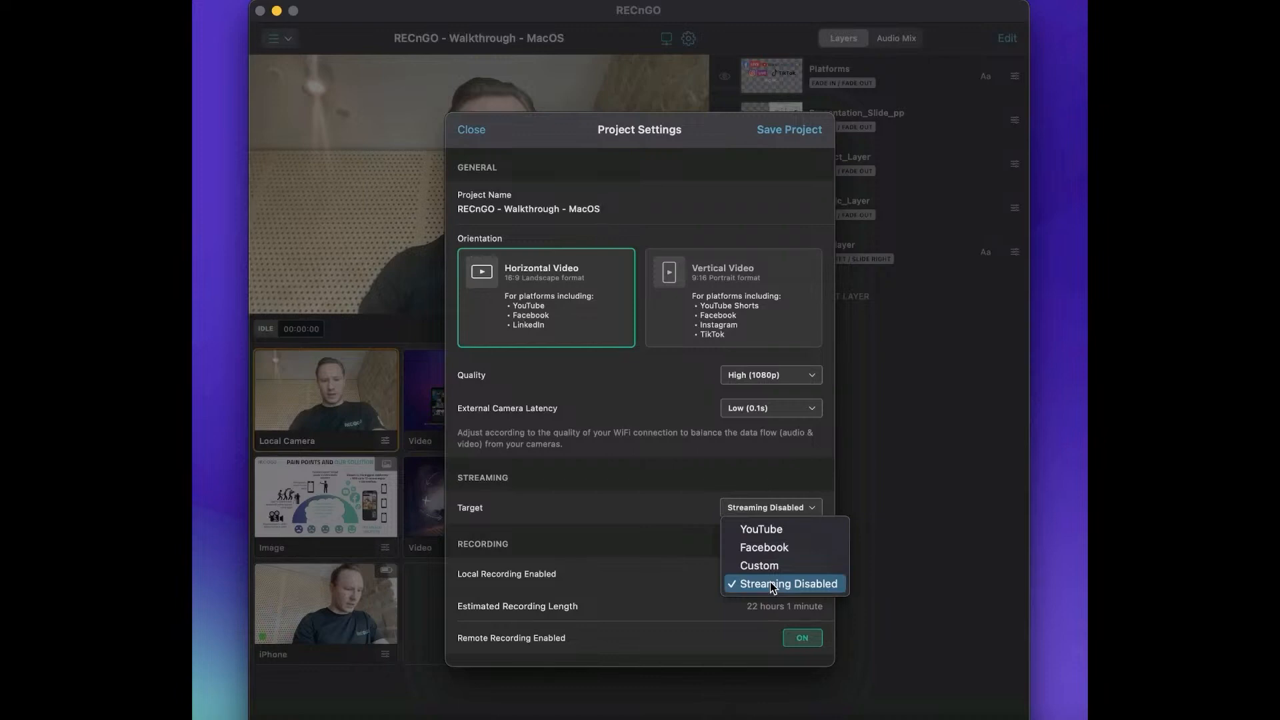
pyautogui.click(748, 584)
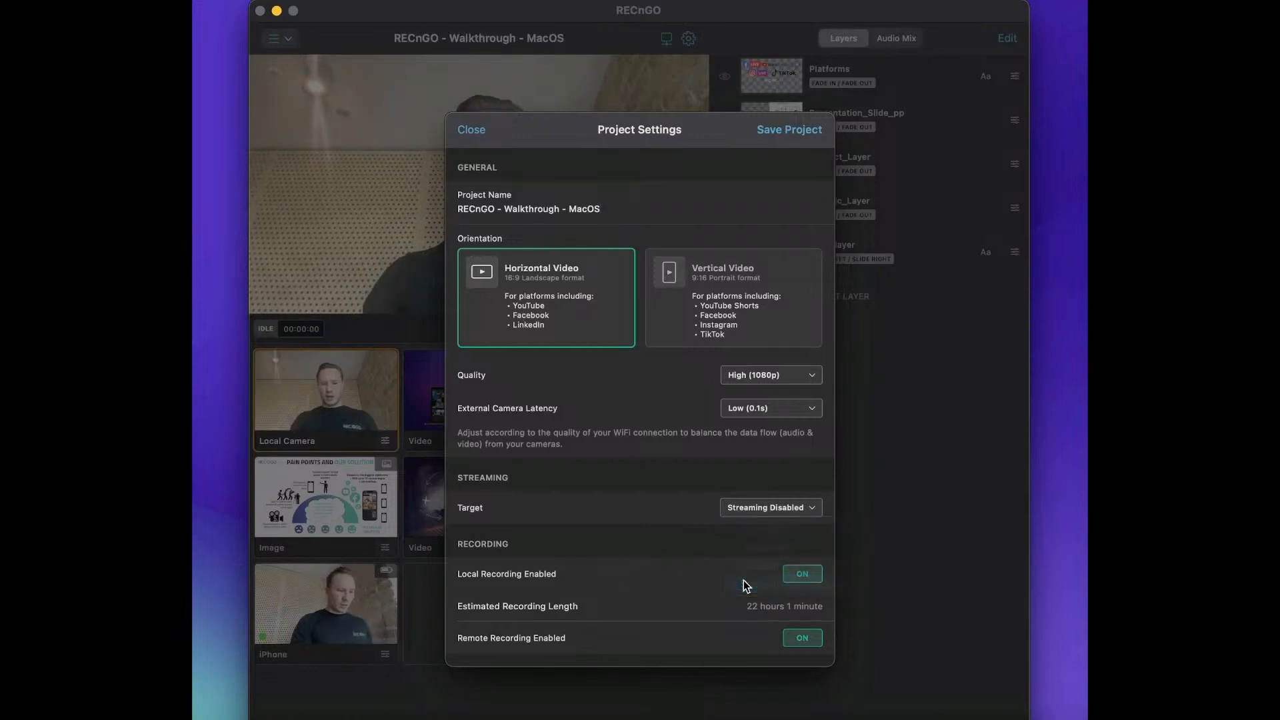
pyautogui.click(802, 575)
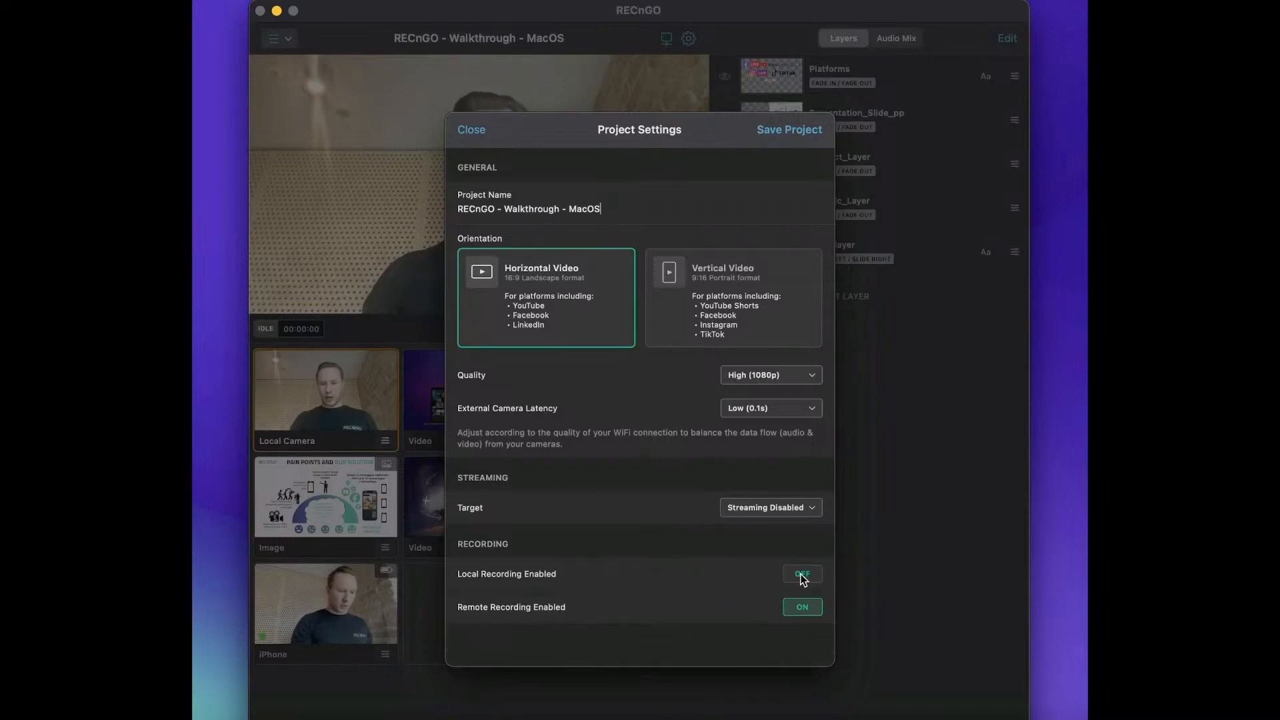
pyautogui.click(803, 576)
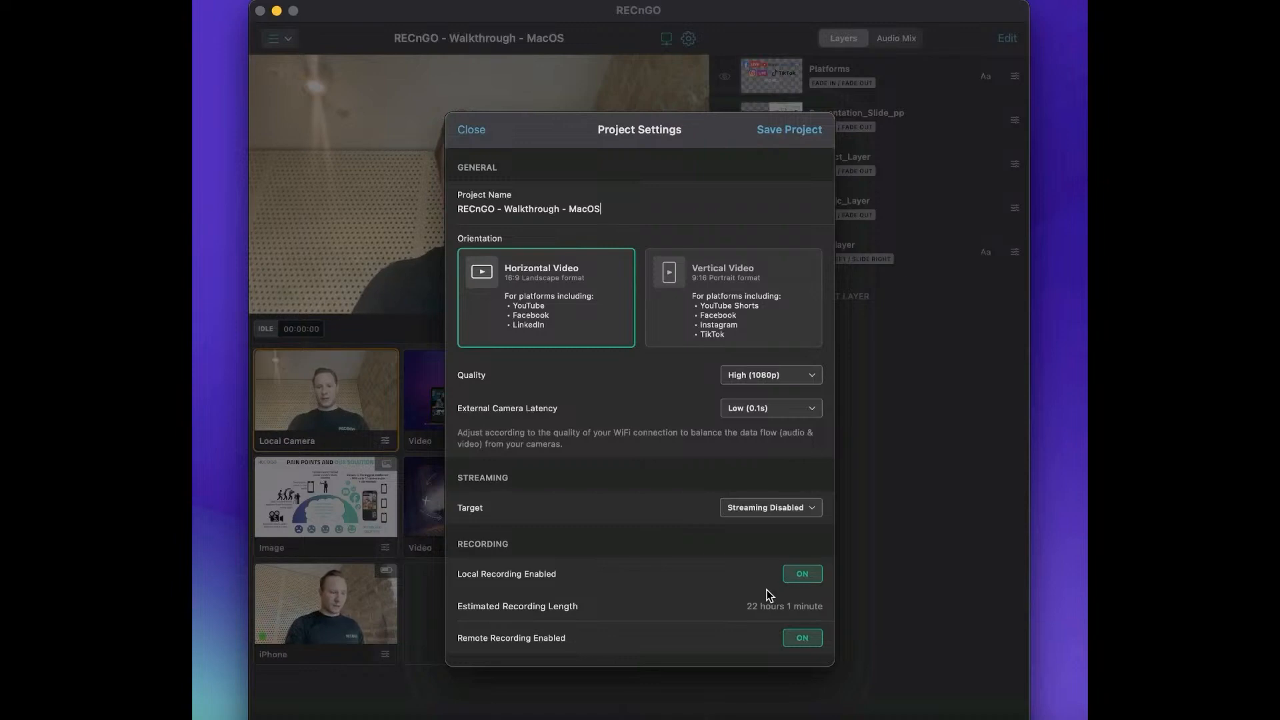
# Set the project's streaming target to YouTube to see its options, and change the target to Facebook.
pyautogui.click(779, 511)
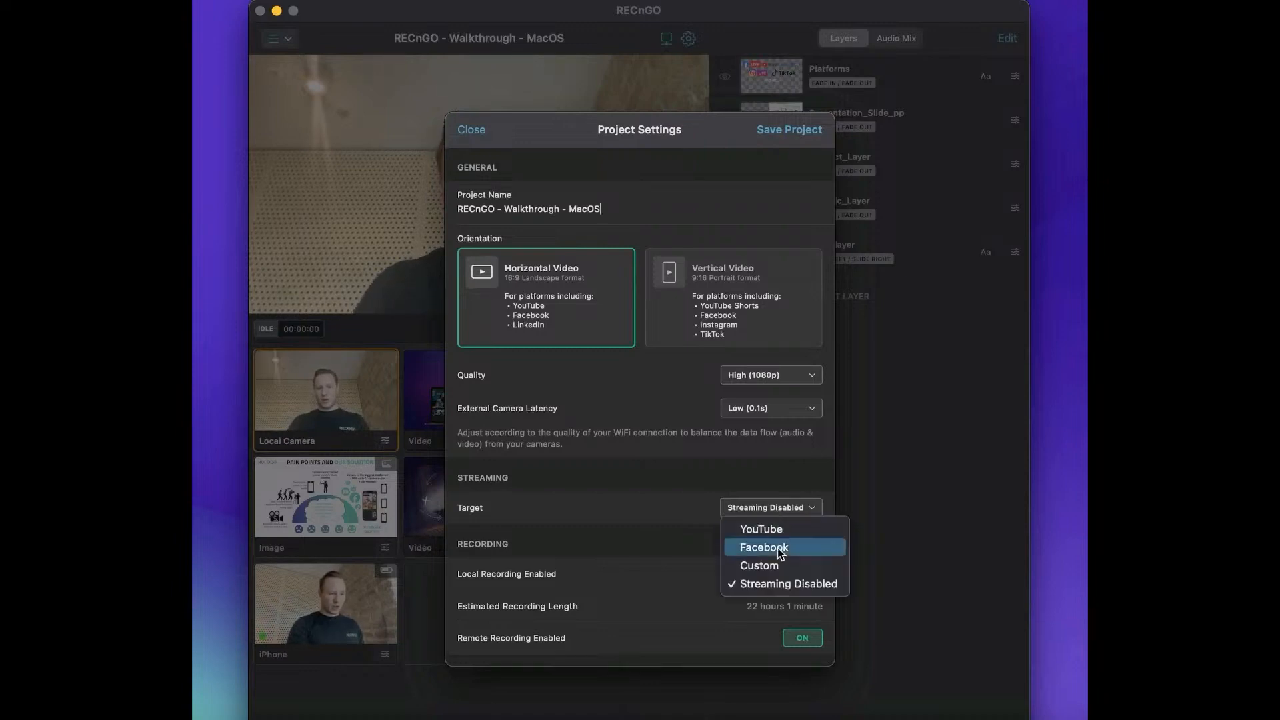
pyautogui.click(789, 531)
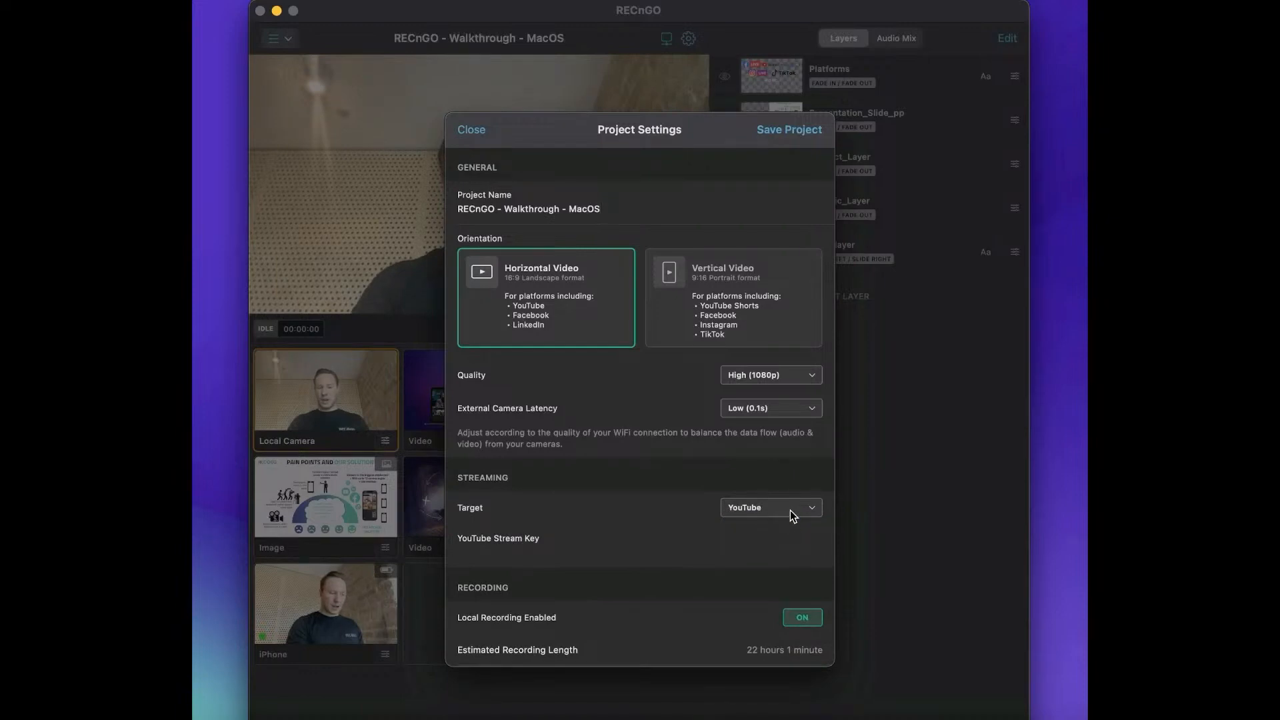
pyautogui.click(790, 510)
pyautogui.click(786, 545)
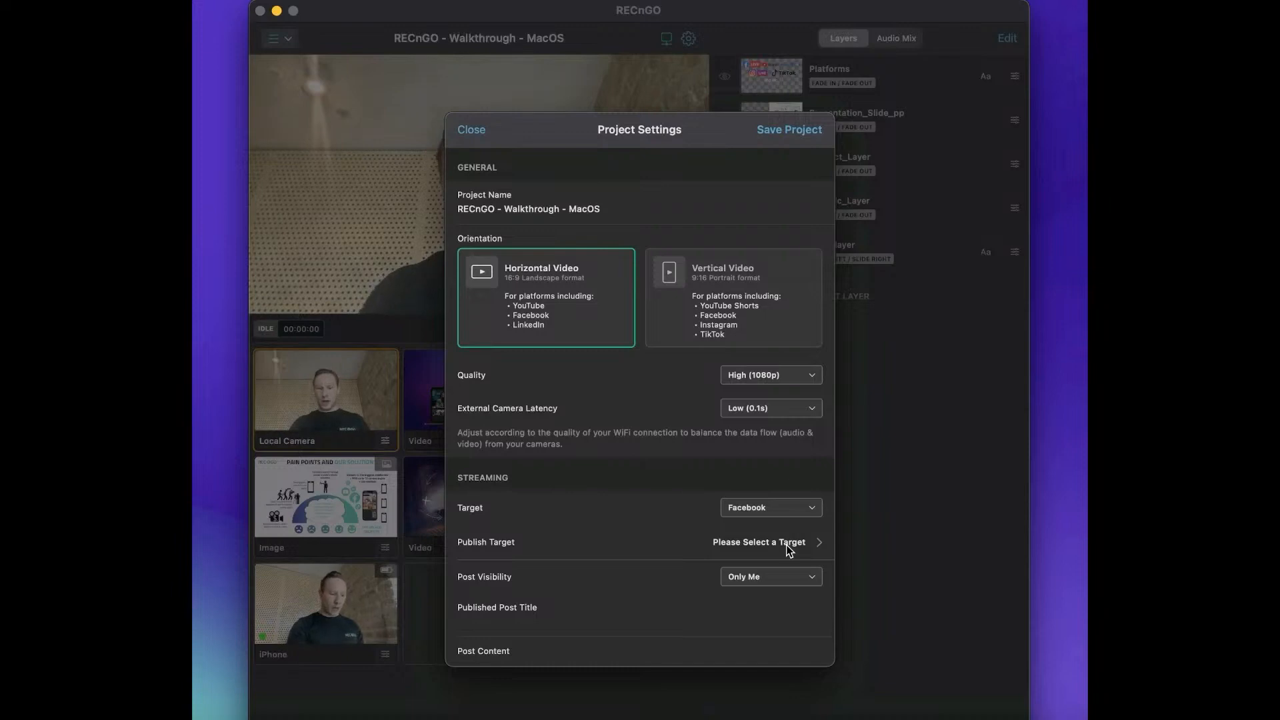
# Change the project's streaming target to Custom and review its RTMP server URL and stream key fields.
pyautogui.scroll(-1, 778, 522)
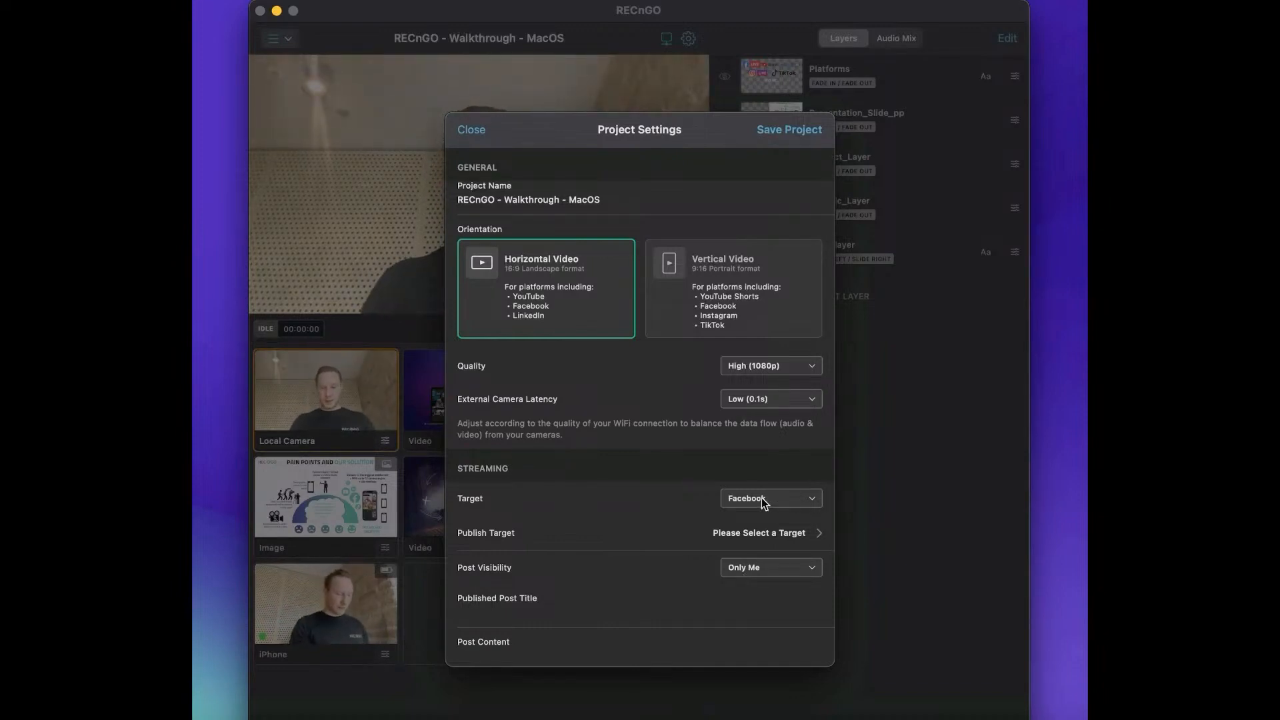
pyautogui.click(762, 498)
pyautogui.click(758, 556)
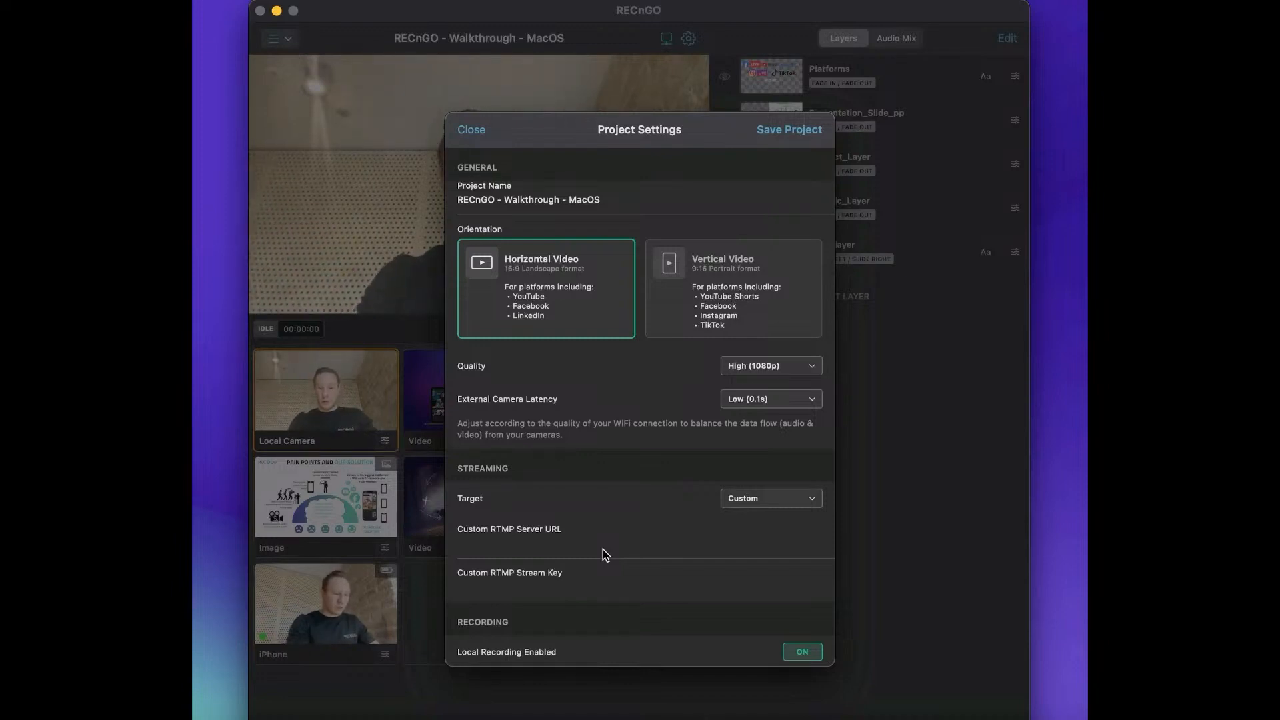
pyautogui.scroll(-1, 705, 559)
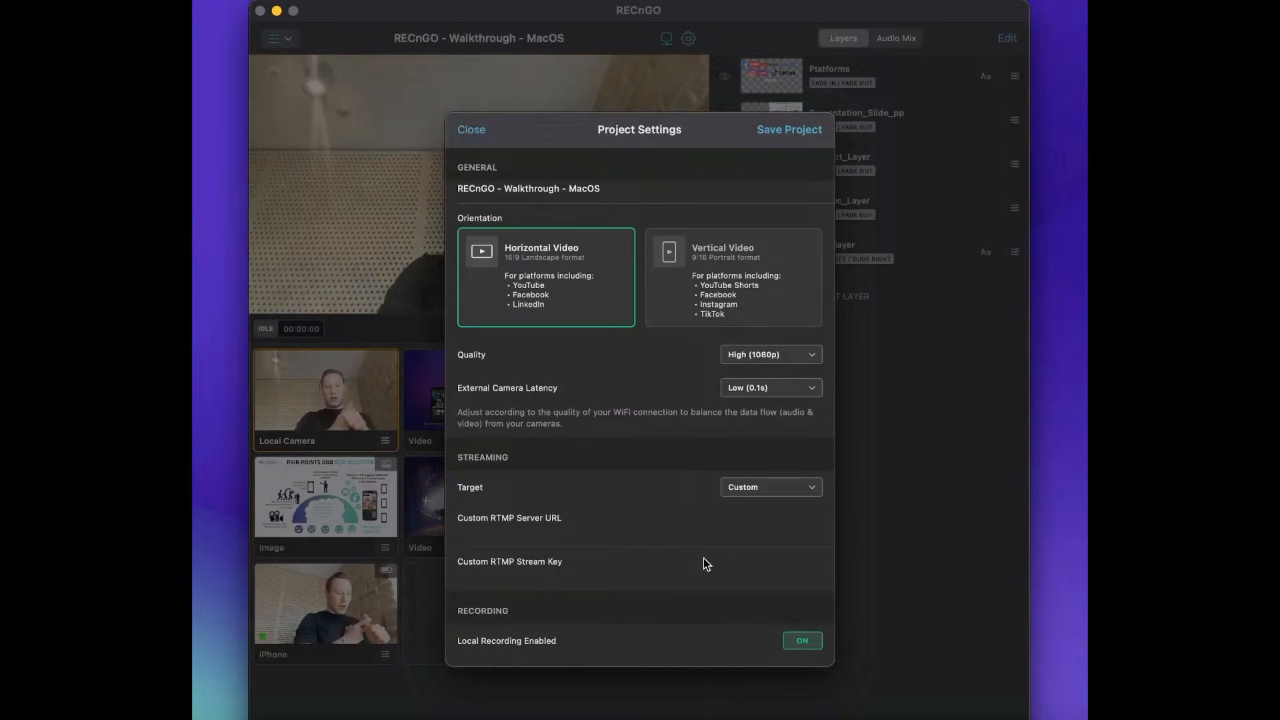
# Review the available streaming targets and set the project's target to YouTube.
pyautogui.click(757, 489)
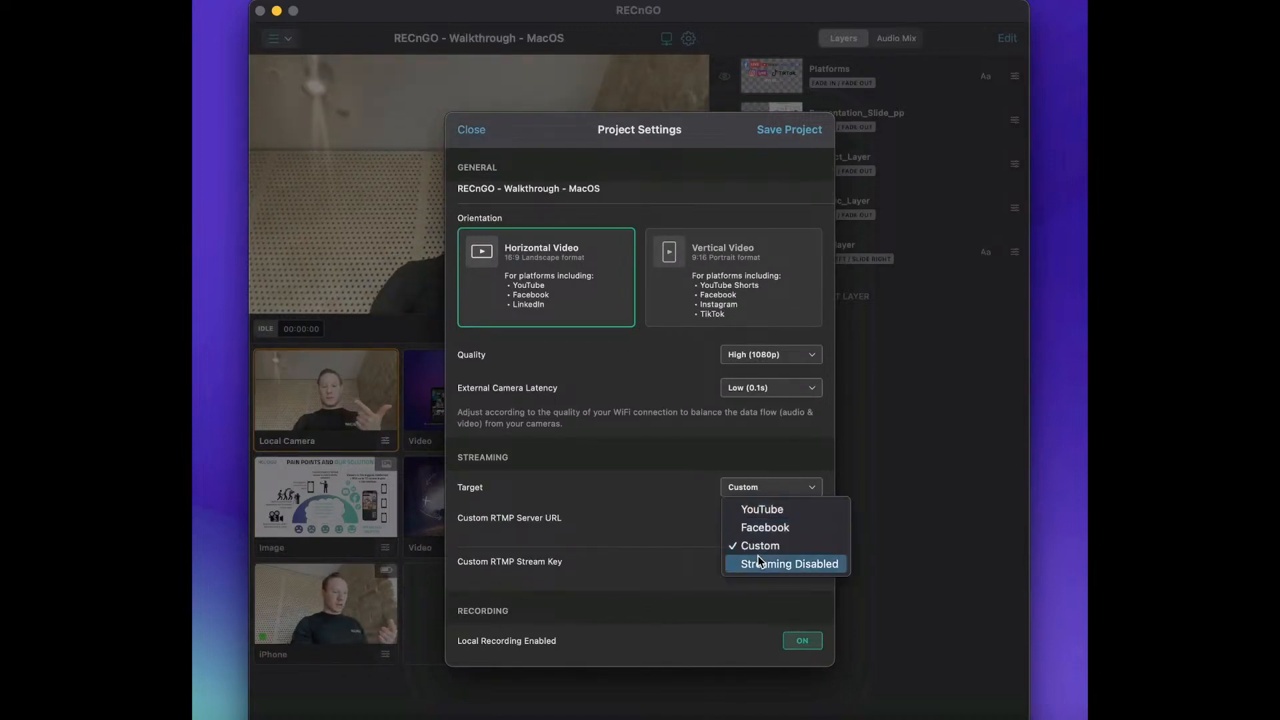
pyautogui.click(690, 511)
pyautogui.click(757, 492)
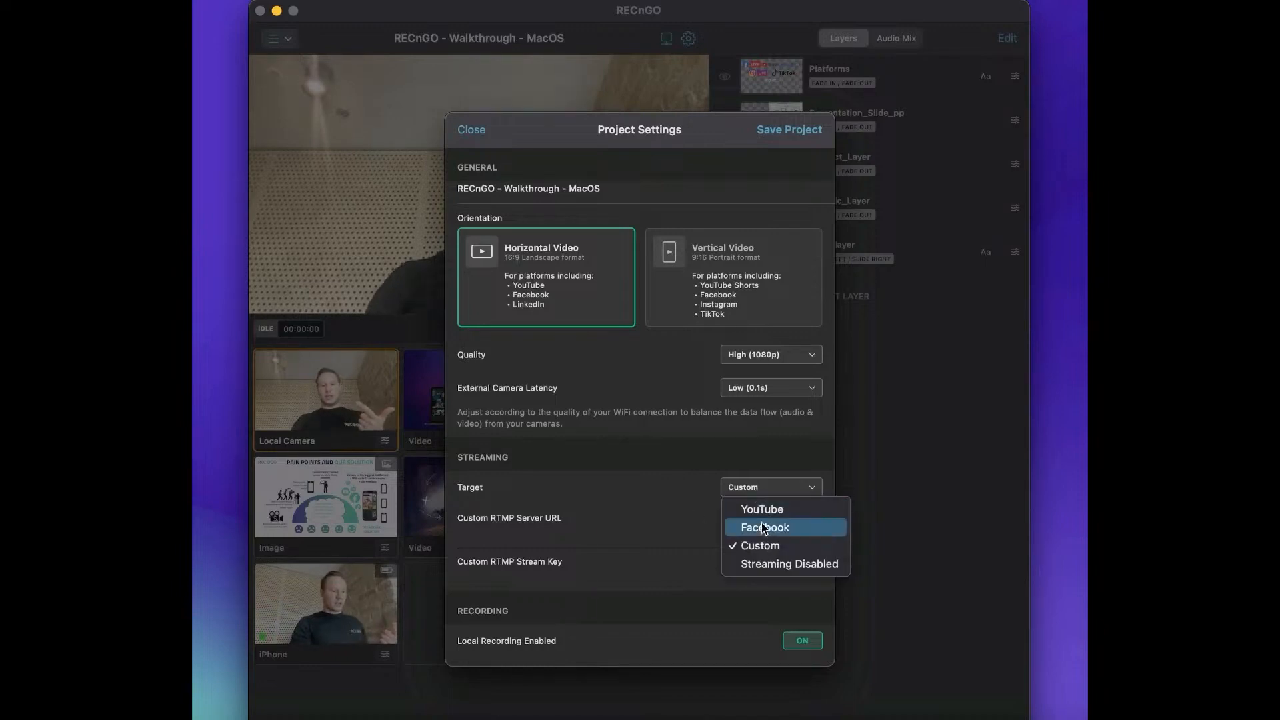
pyautogui.click(663, 527)
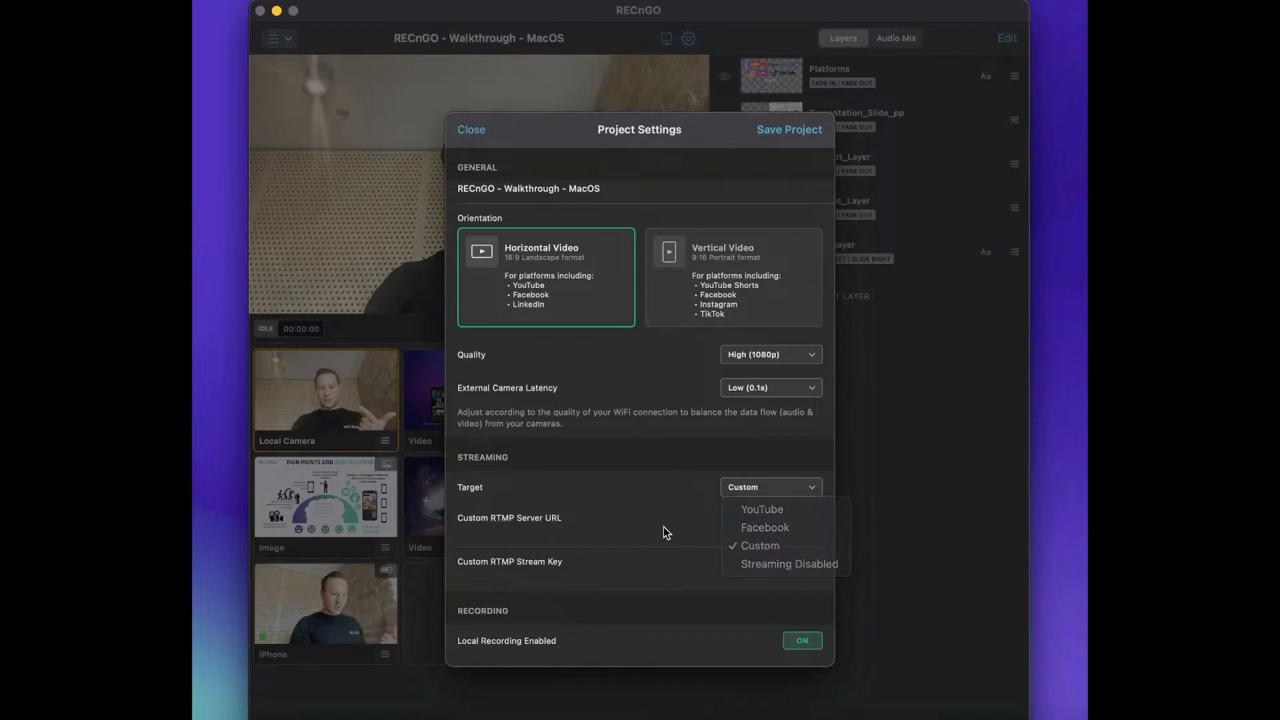
pyautogui.click(764, 494)
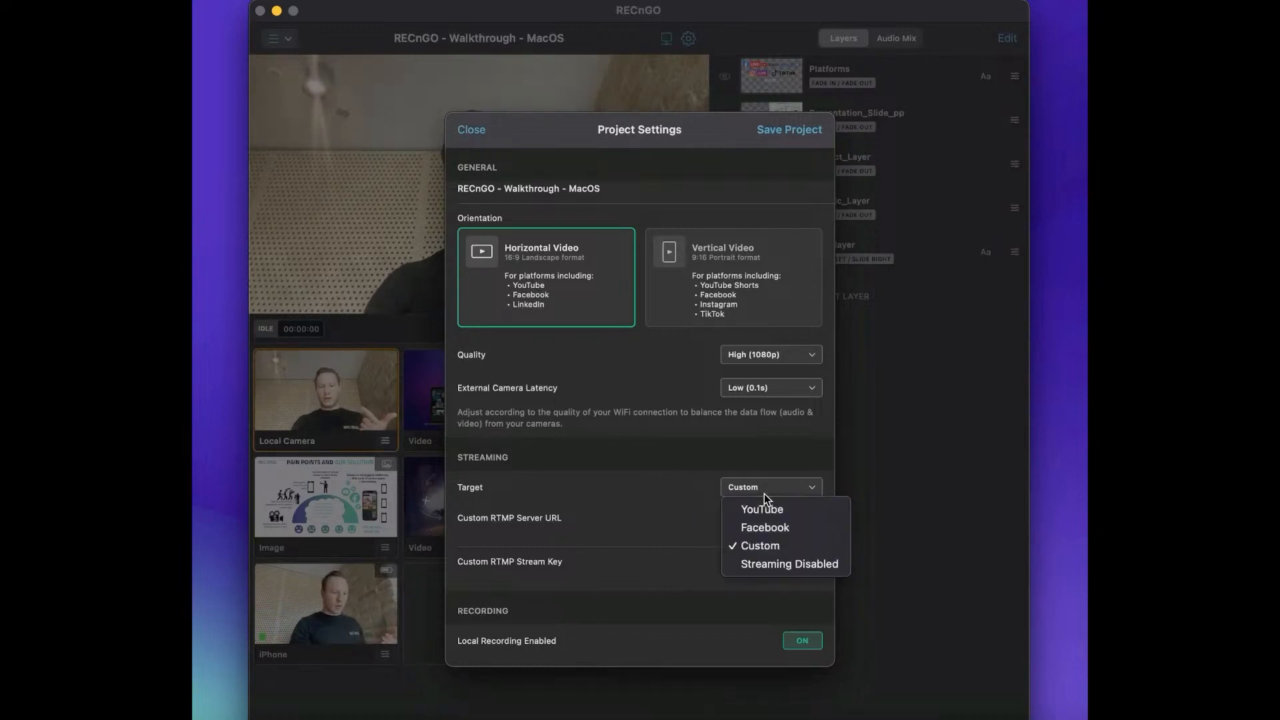
pyautogui.click(659, 517)
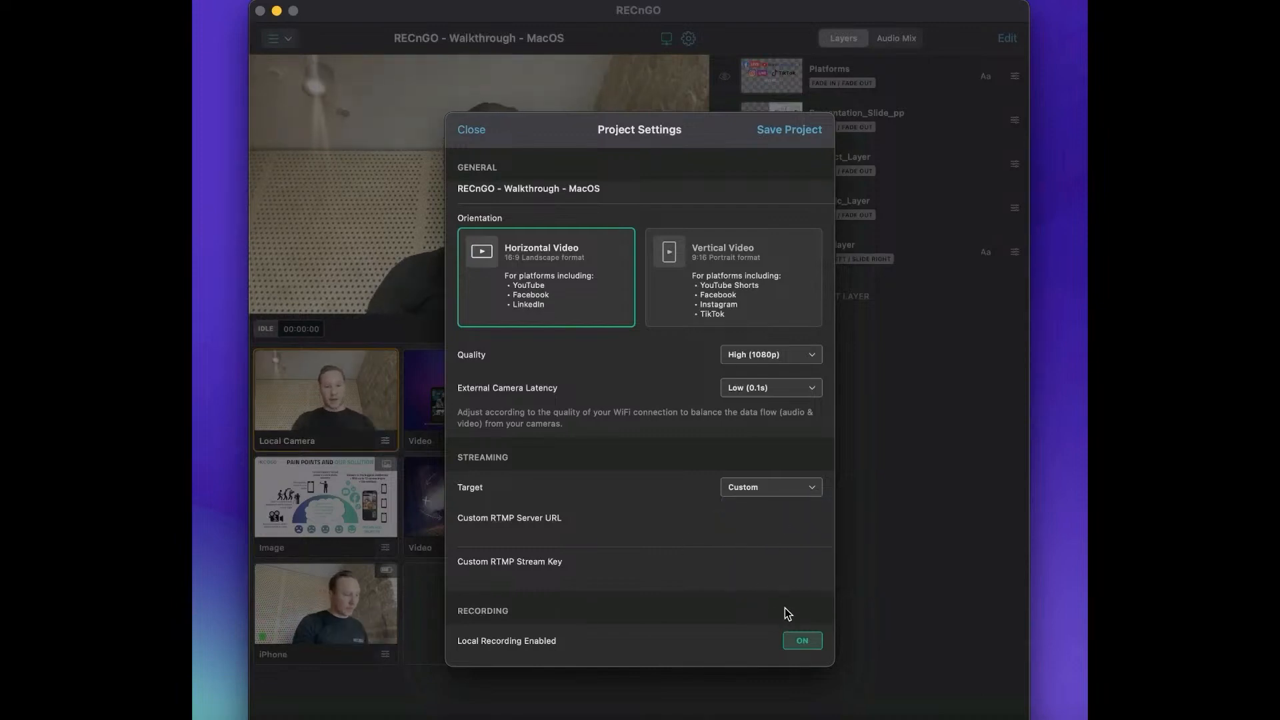
pyautogui.click(783, 487)
pyautogui.click(770, 509)
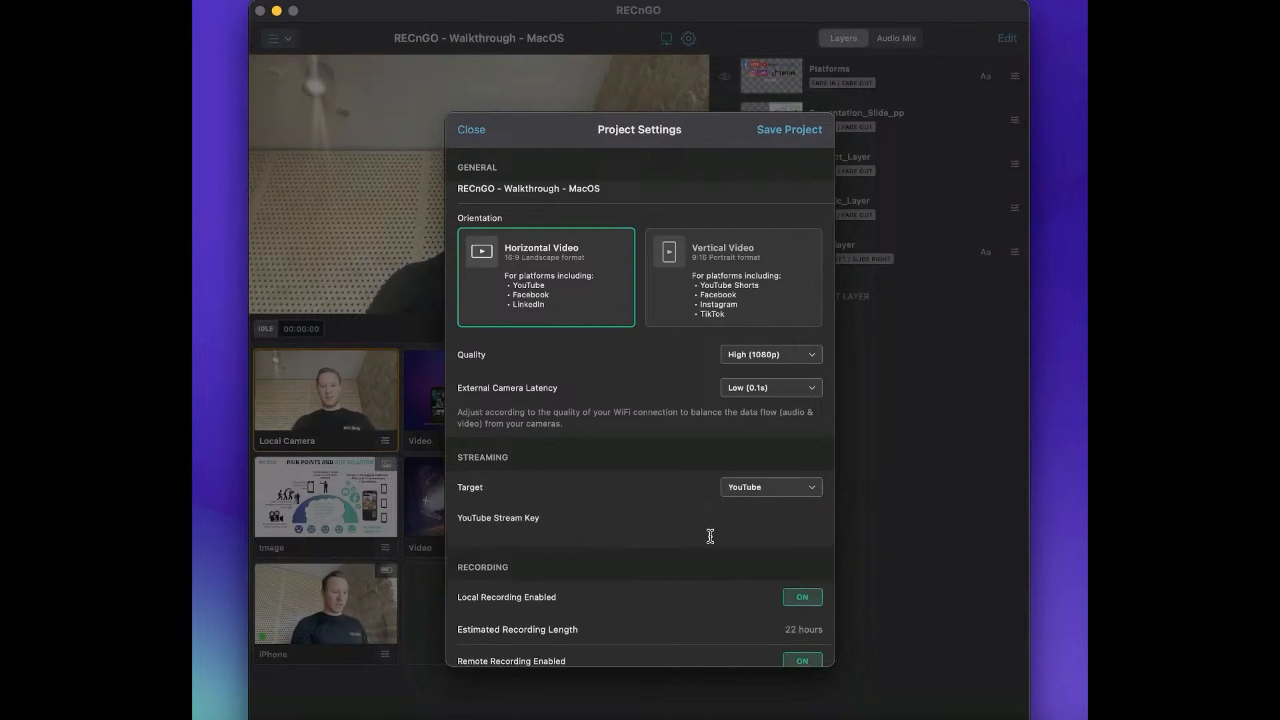
# Switch local recording off and back on, turn remote recording off, and close the project settings without saving.
pyautogui.scroll(-1, 712, 538)
pyautogui.click(793, 590)
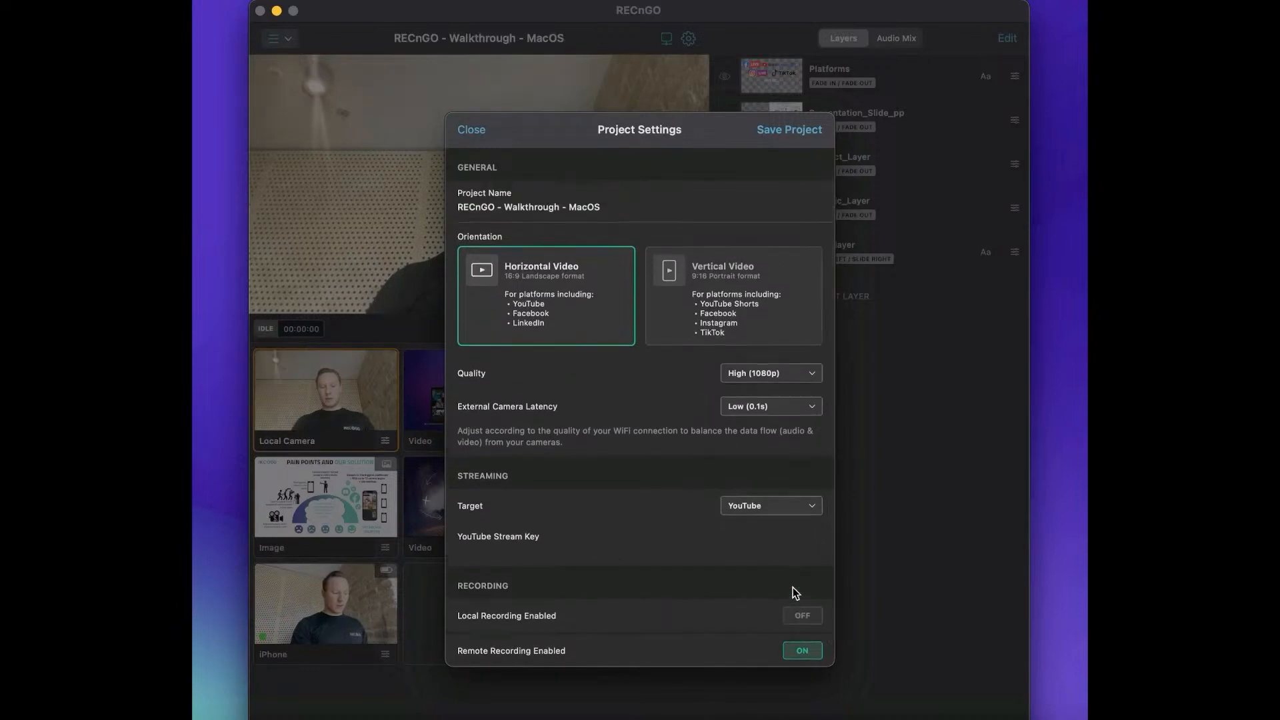
pyautogui.click(800, 651)
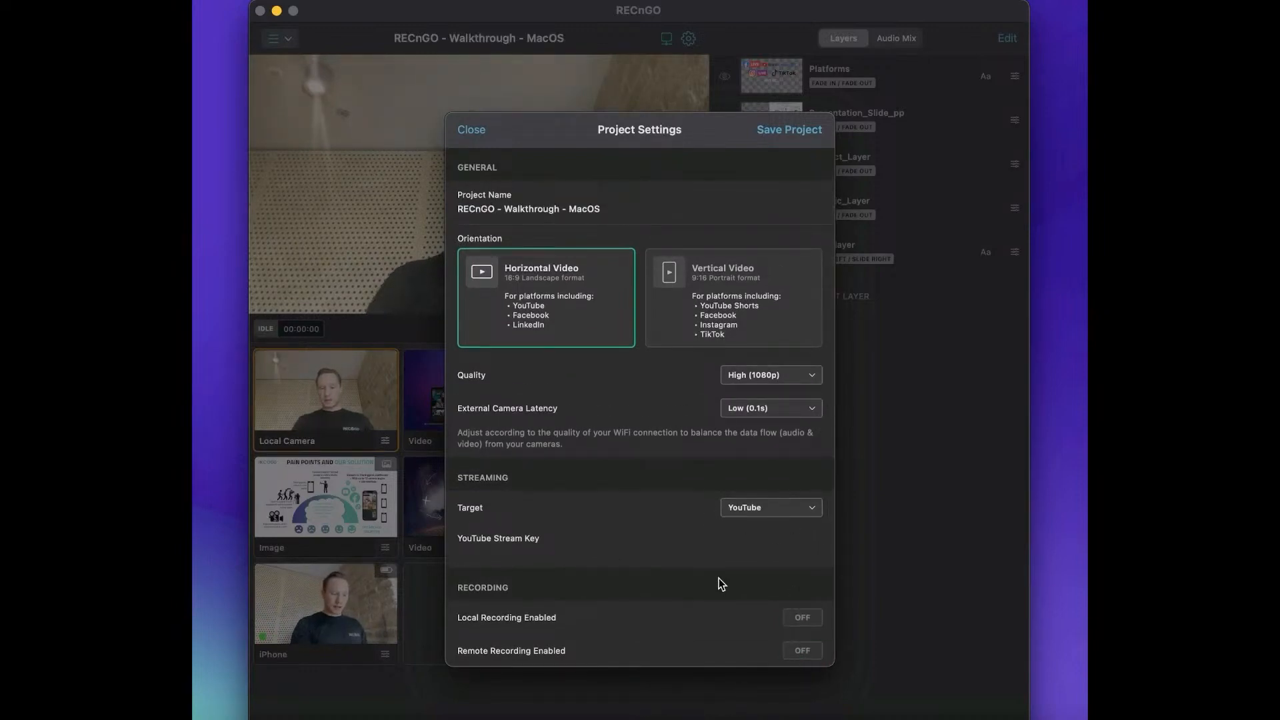
pyautogui.click(801, 617)
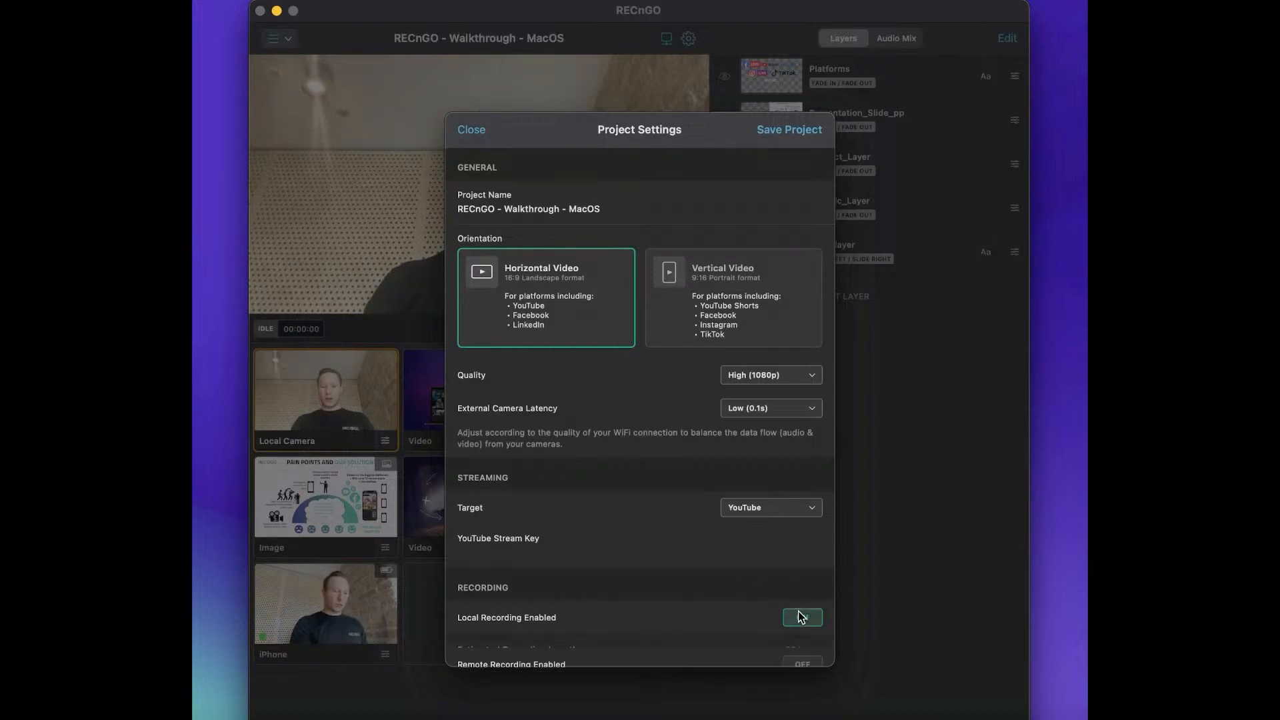
pyautogui.scroll(-1, 801, 616)
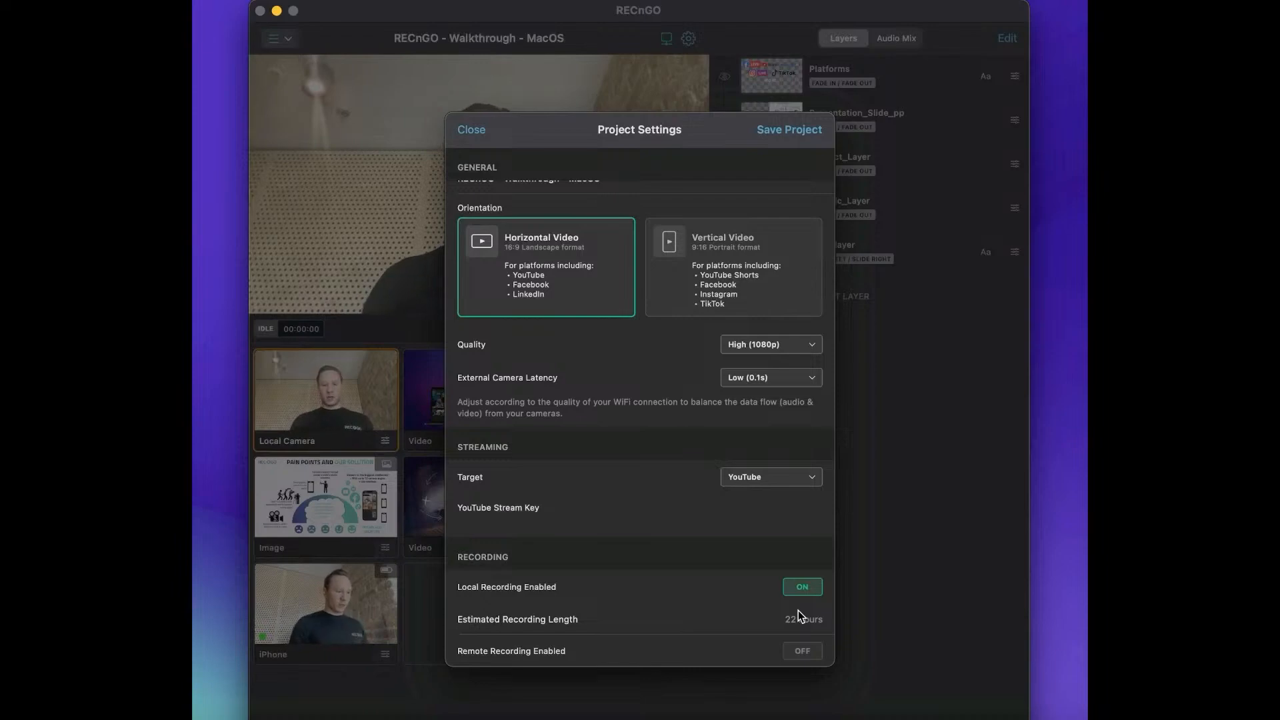
pyautogui.click(471, 131)
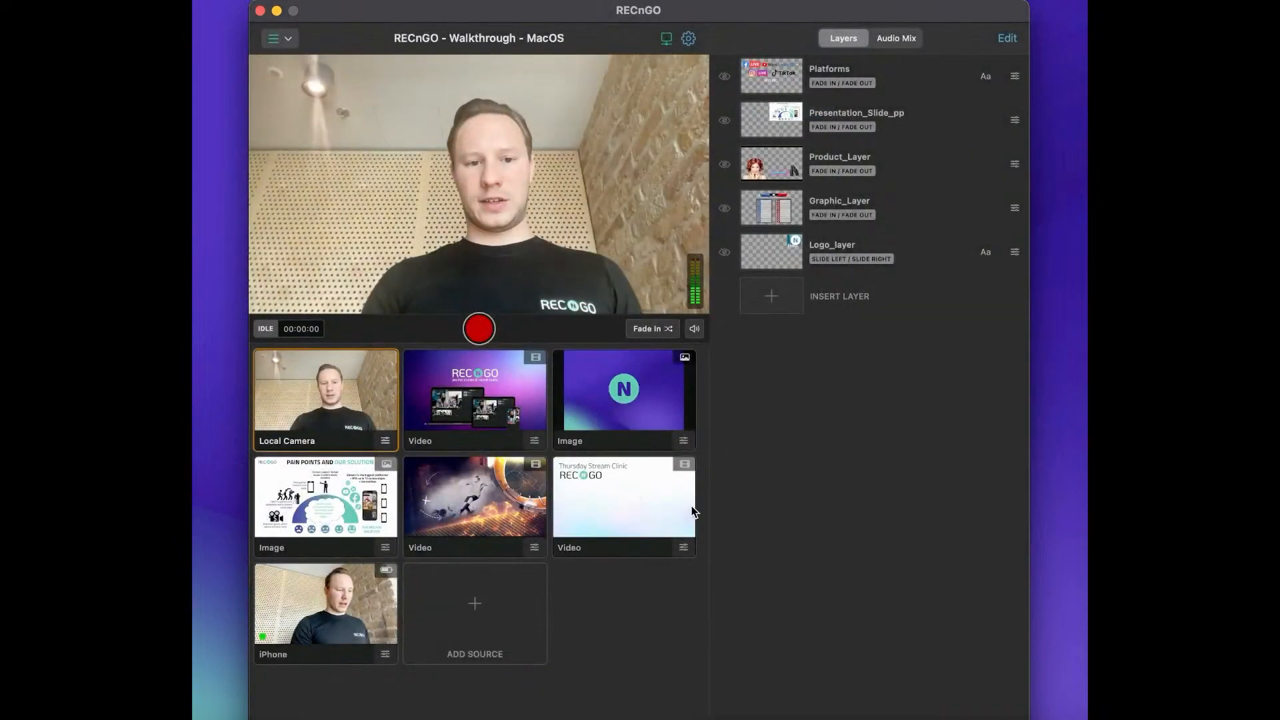
# Return to the project list and try the Vertical and Horizontal Video orientations in a new project form, leaving without creating it.
pyautogui.click(292, 38)
pyautogui.click(299, 60)
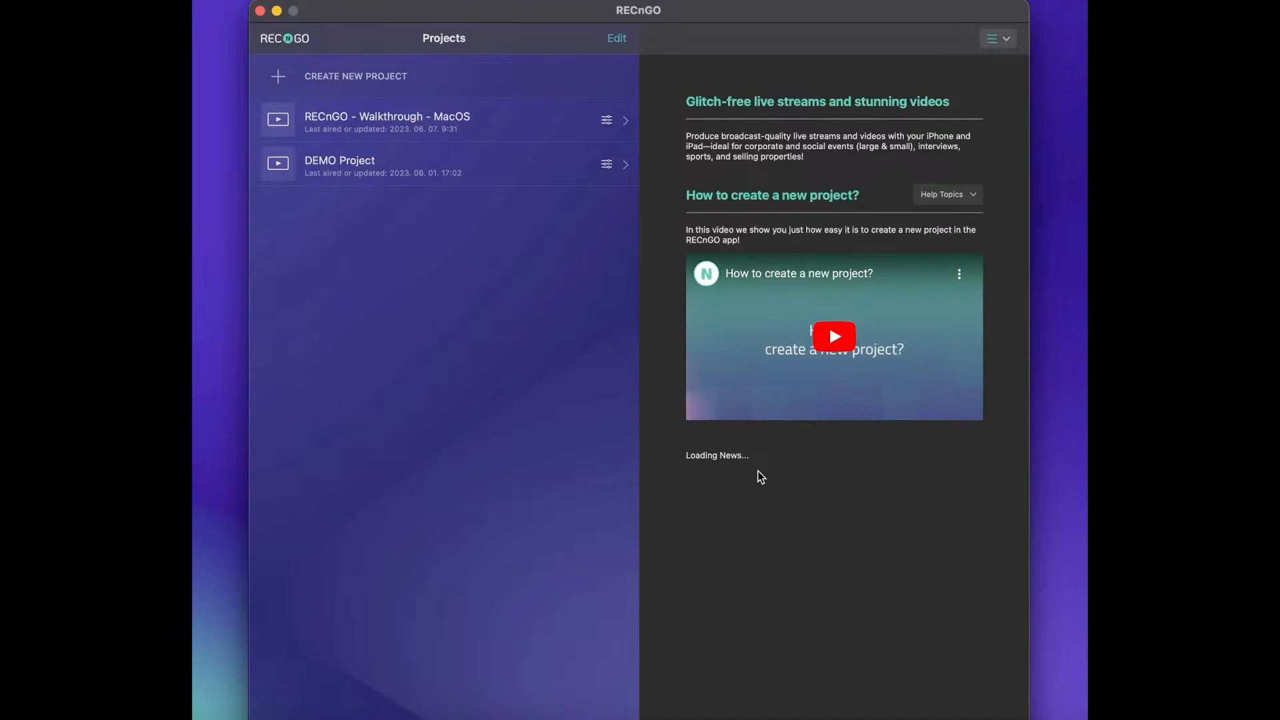
pyautogui.click(466, 79)
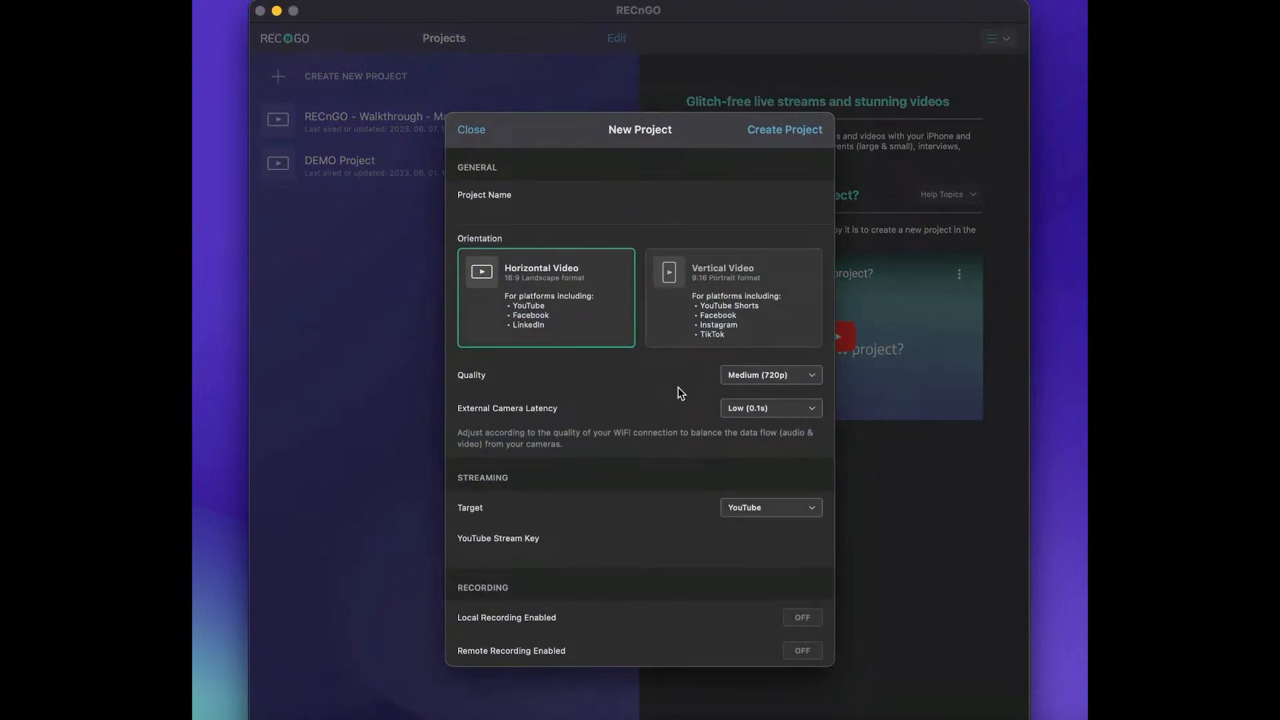
pyautogui.click(698, 341)
pyautogui.click(549, 313)
pyautogui.click(471, 130)
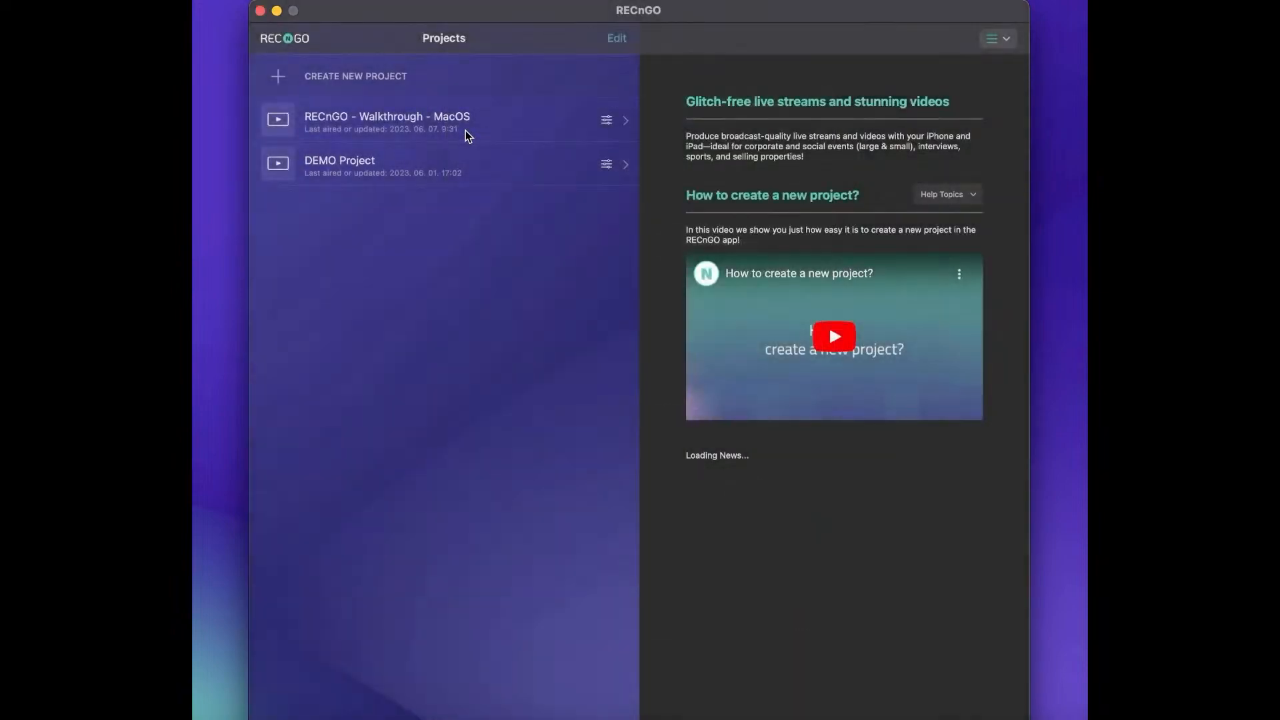
# Open the RECnGO - Walkthrough - MacOS project and set the iPhone source's camera to Front Camera.
pyautogui.click(466, 130)
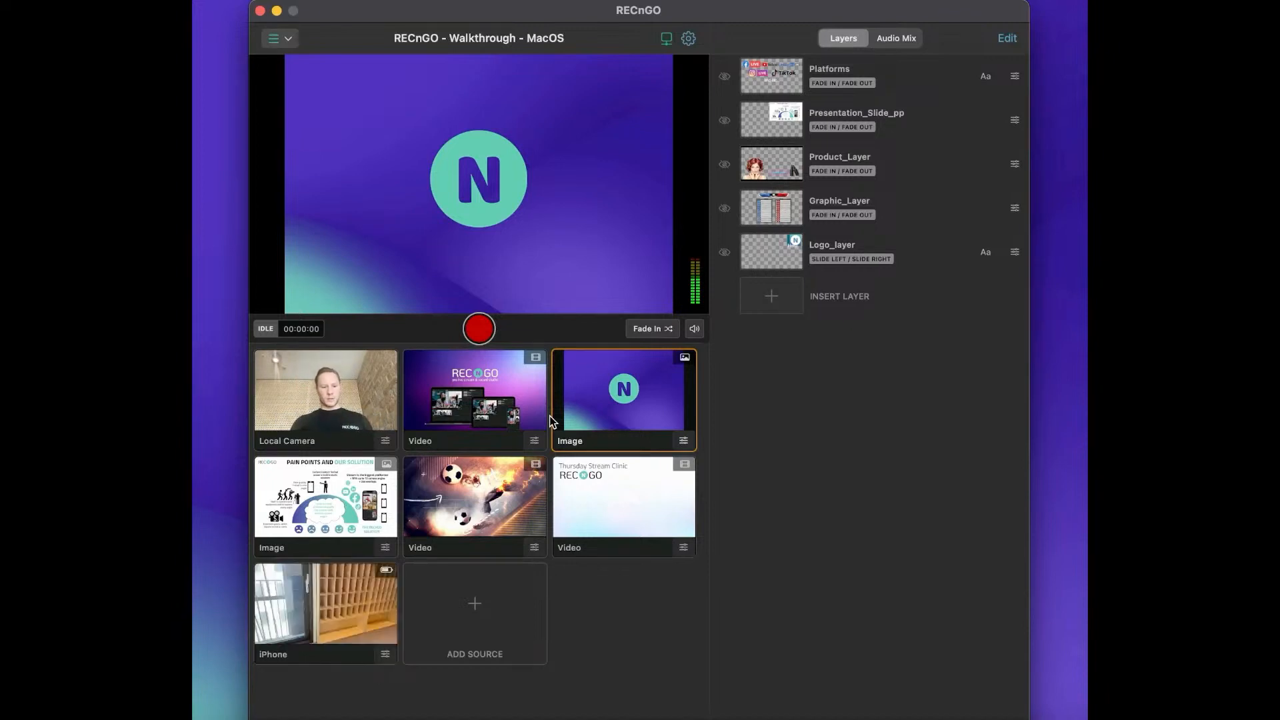
pyautogui.click(385, 654)
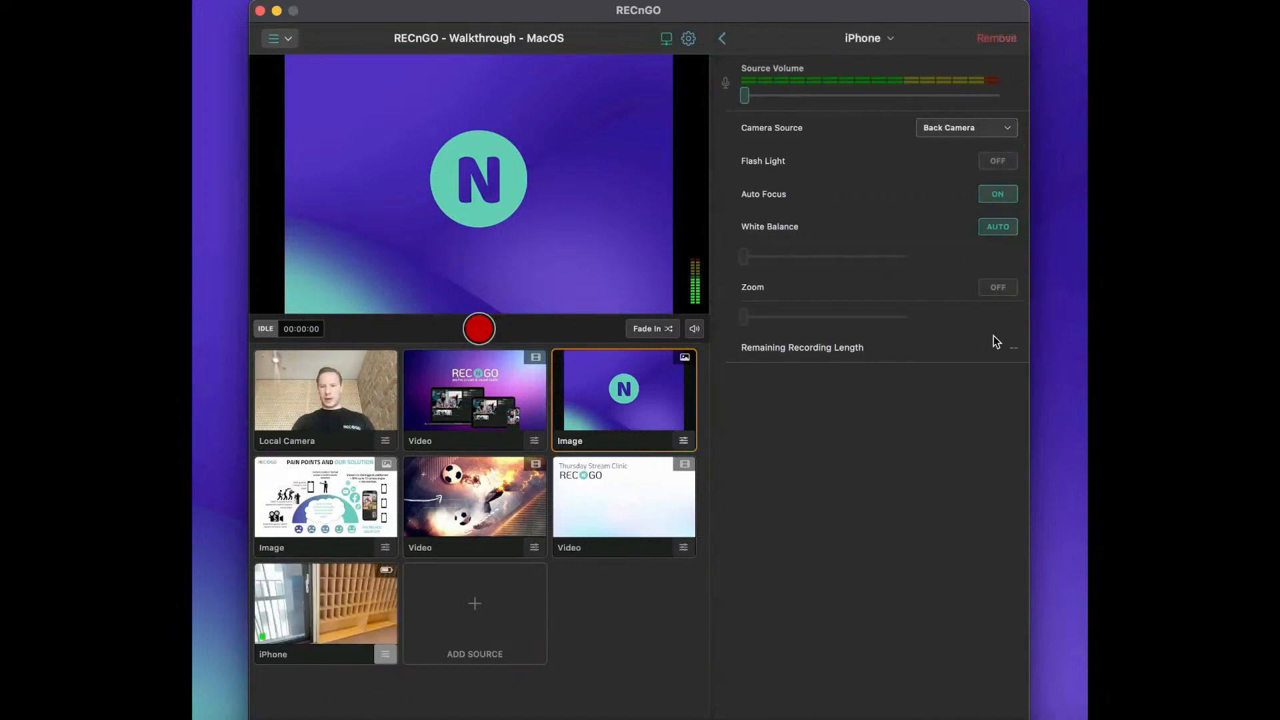
pyautogui.click(987, 128)
pyautogui.click(979, 168)
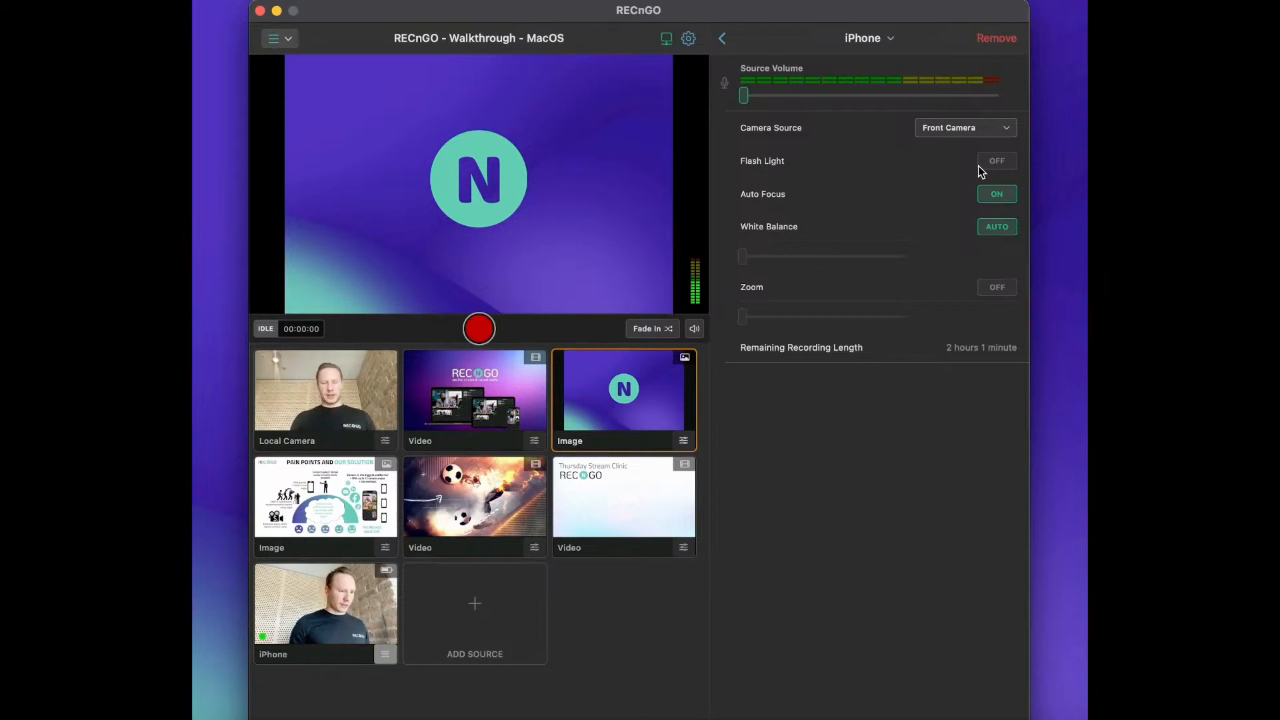
# Rename the iPhone source to Camera1.
pyautogui.click(885, 40)
pyautogui.write('Camer')
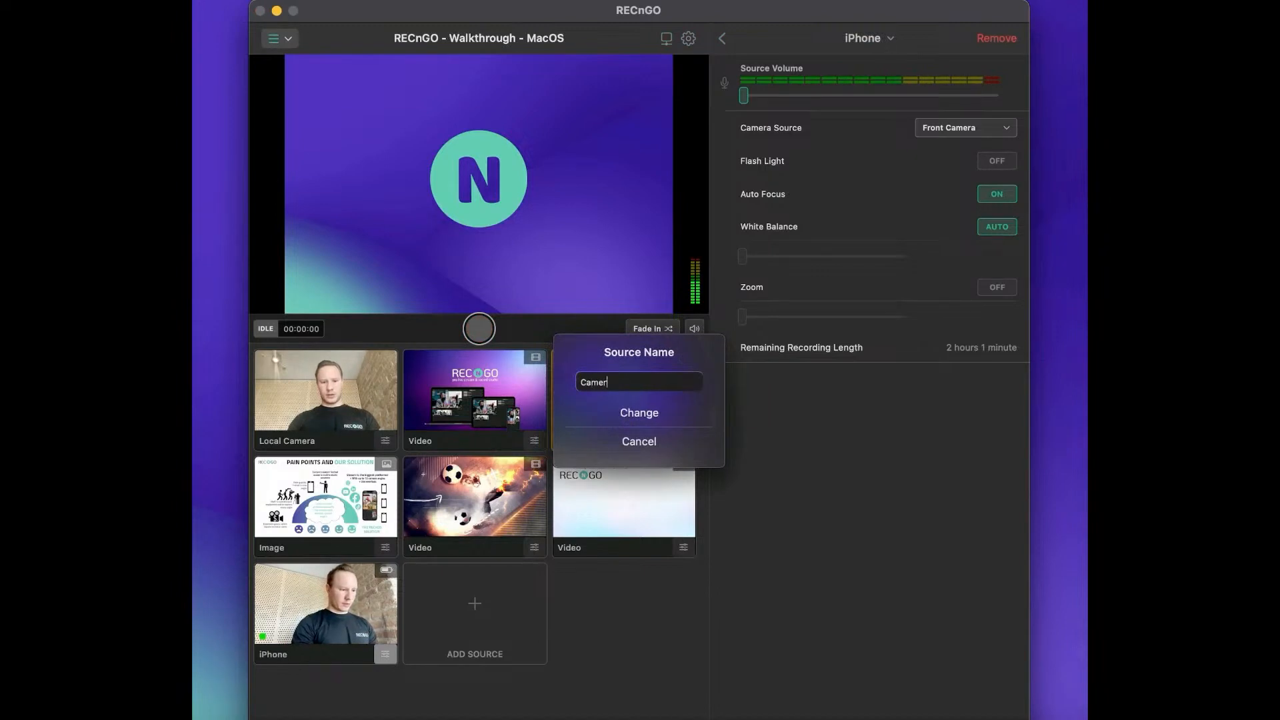
pyautogui.write('a1')
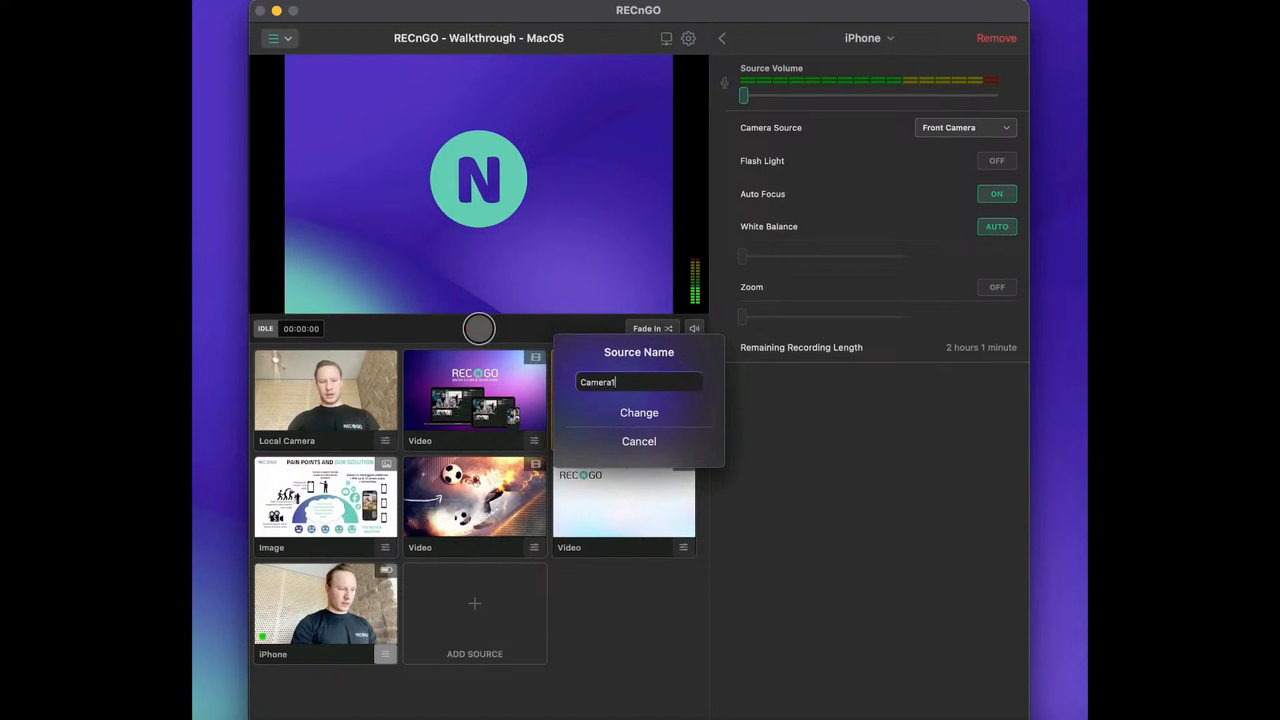
pyautogui.click(646, 414)
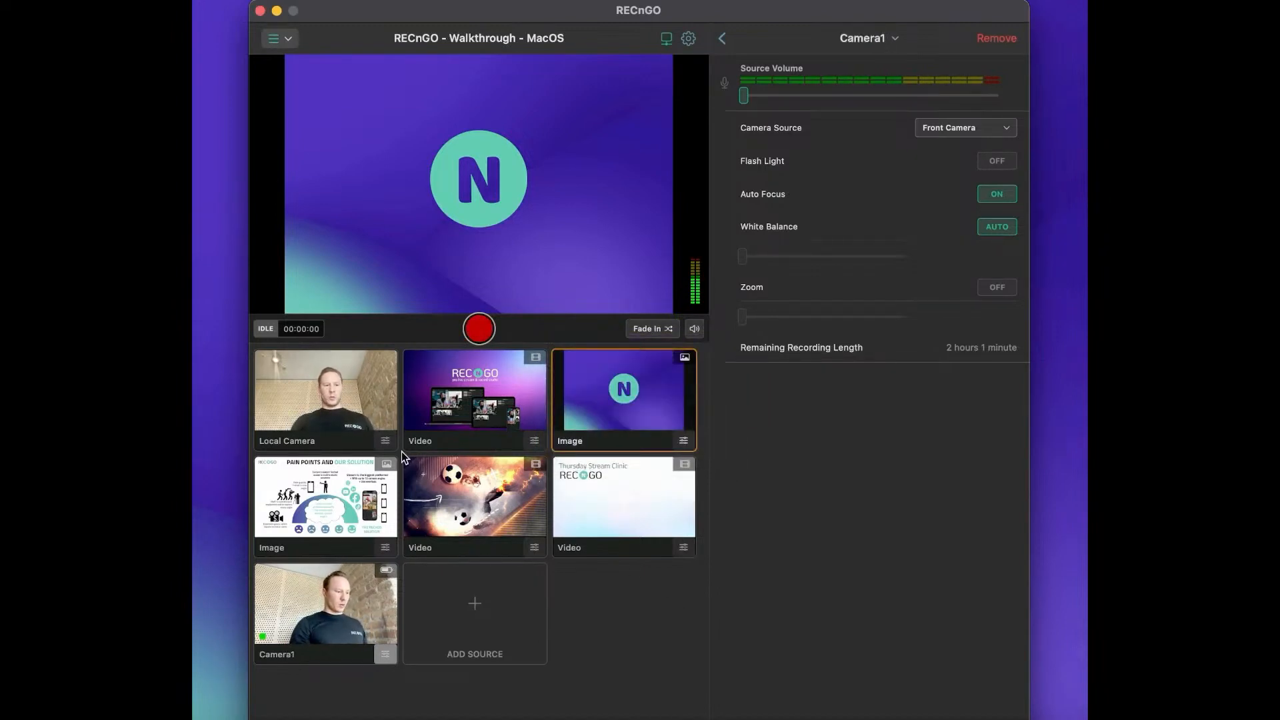
# Switch the output to Local Camera and show and hide the Platforms layer over it.
pyautogui.click(371, 391)
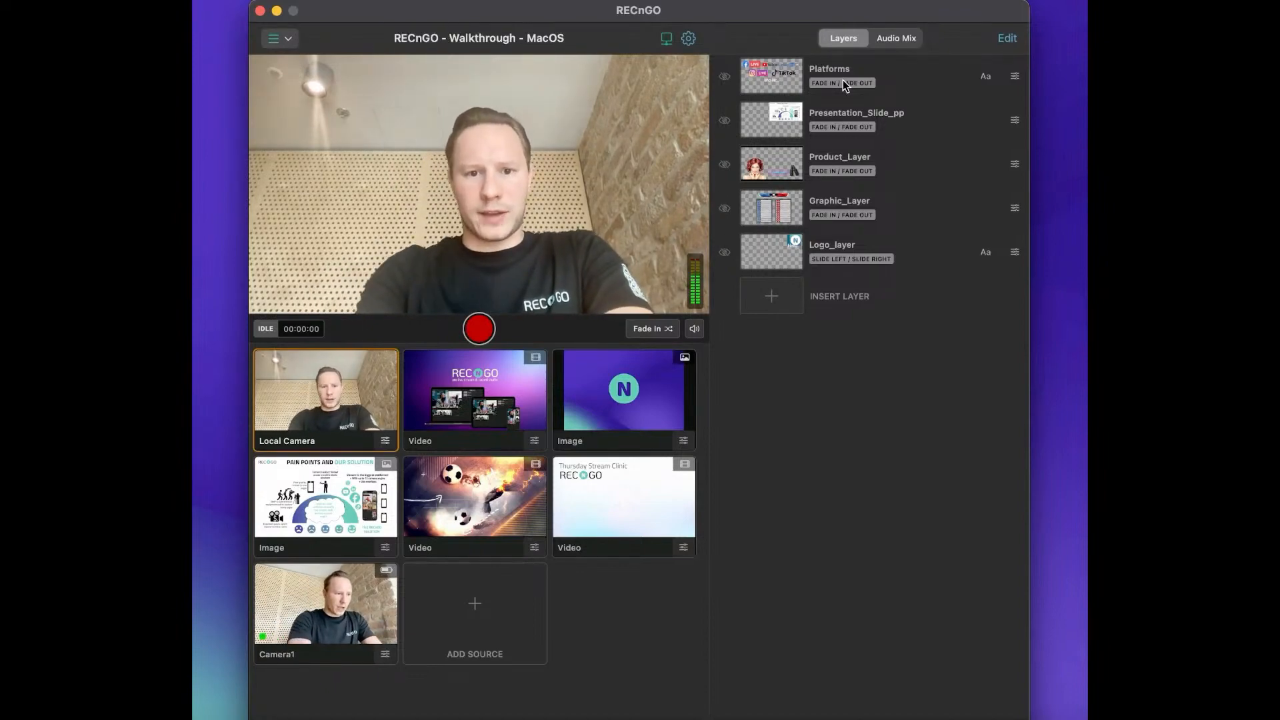
pyautogui.click(897, 81)
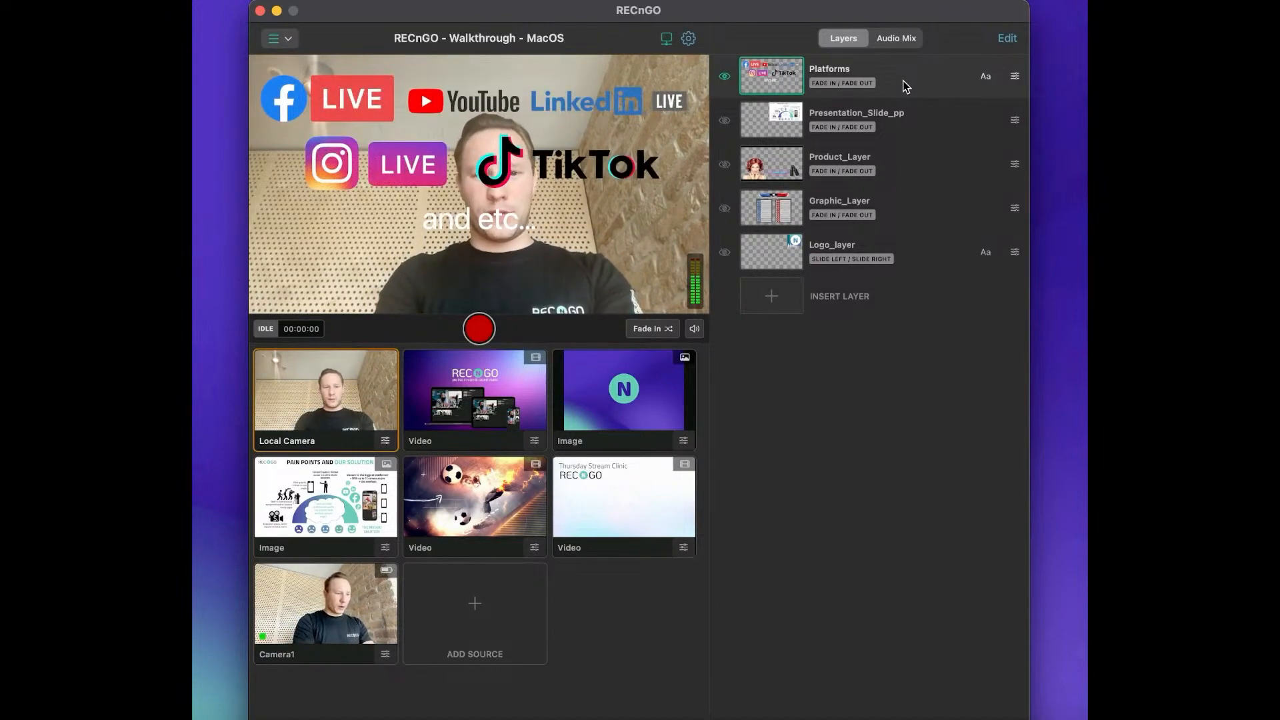
pyautogui.click(918, 80)
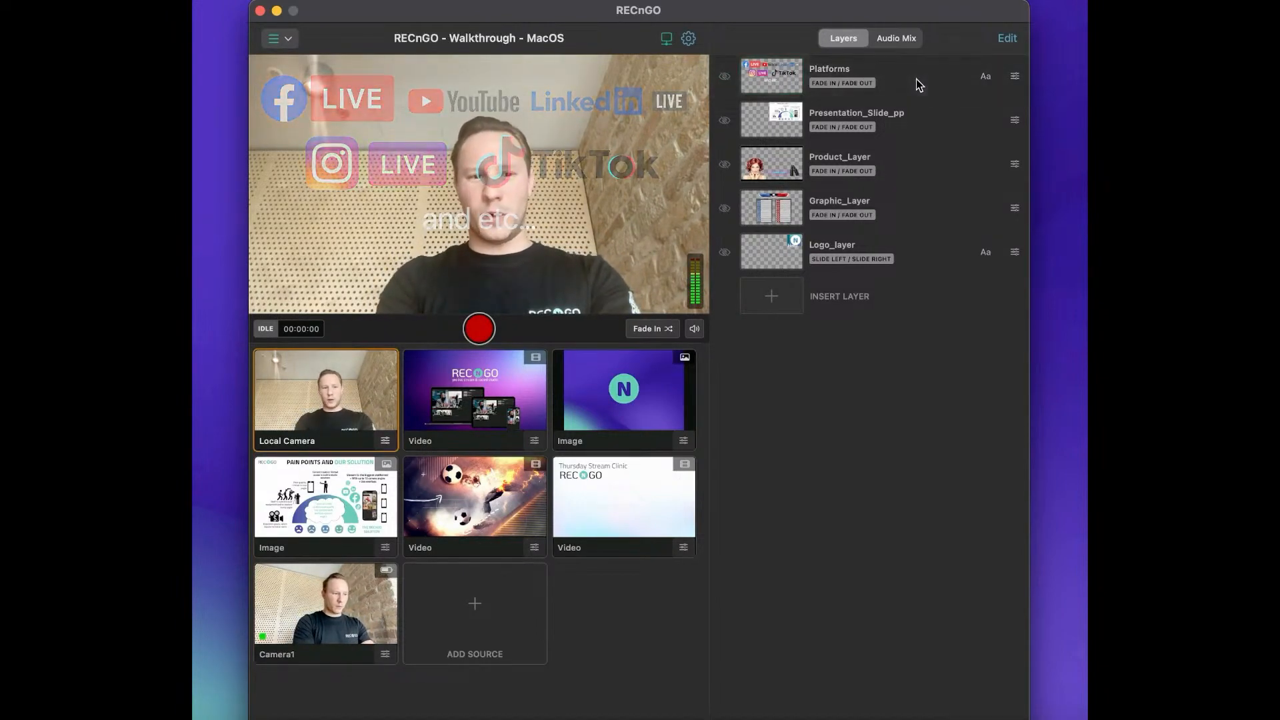